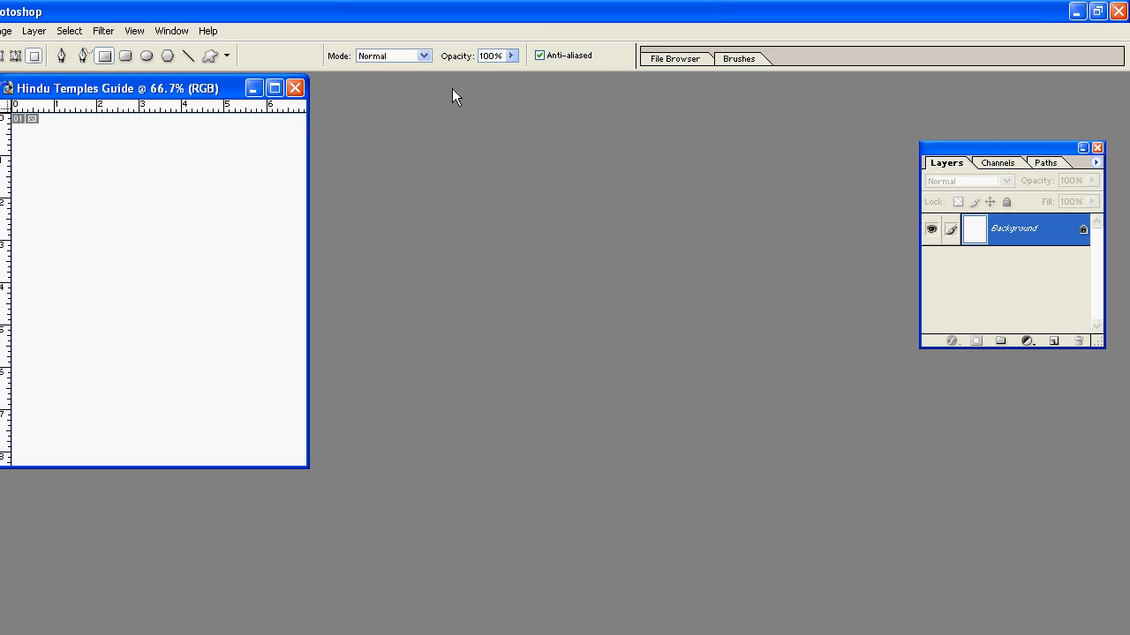
Maximize the Hindu Temples Guide document window.
{"action": "left_click", "coordinate": [291, 88]}
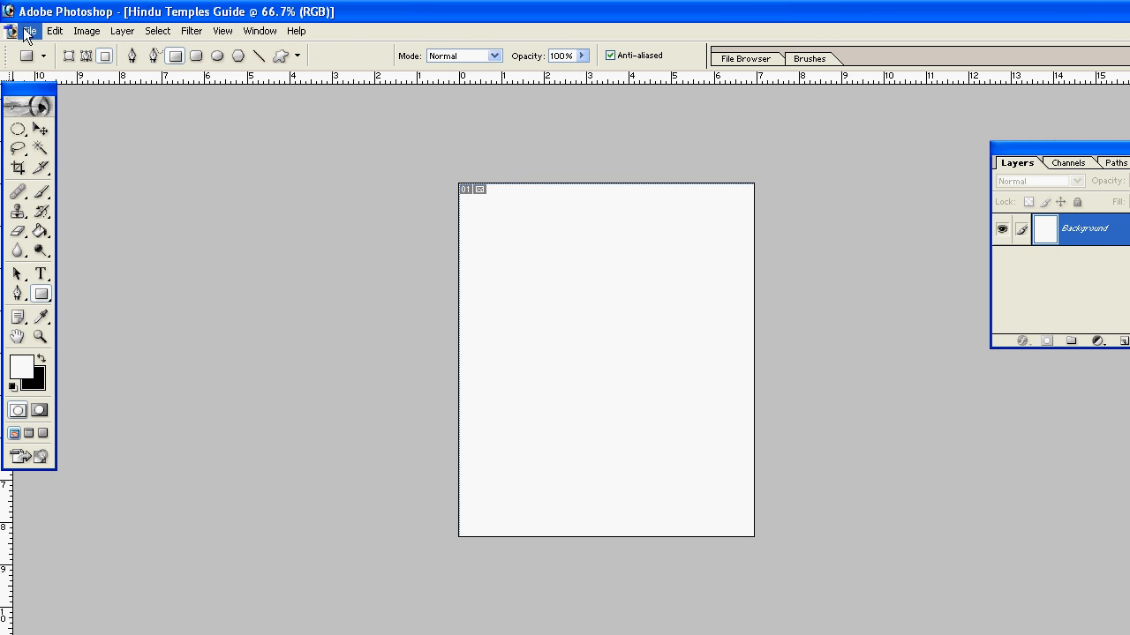
{"action": "left_click", "coordinate": [26, 31]}
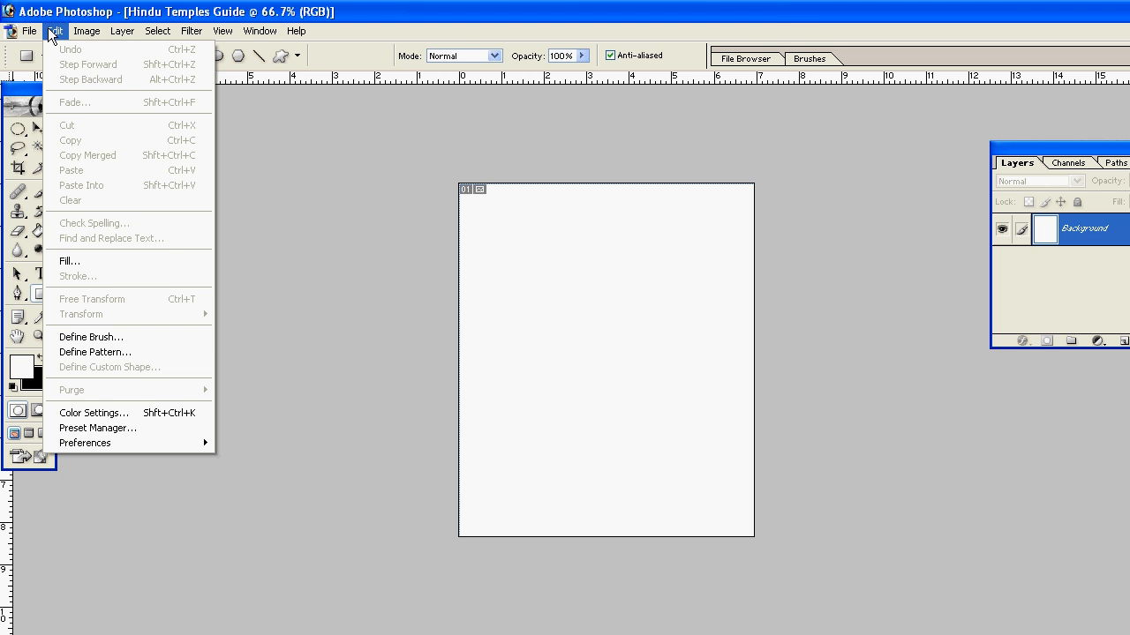
{"action": "mouse_move", "coordinate": [78, 32]}
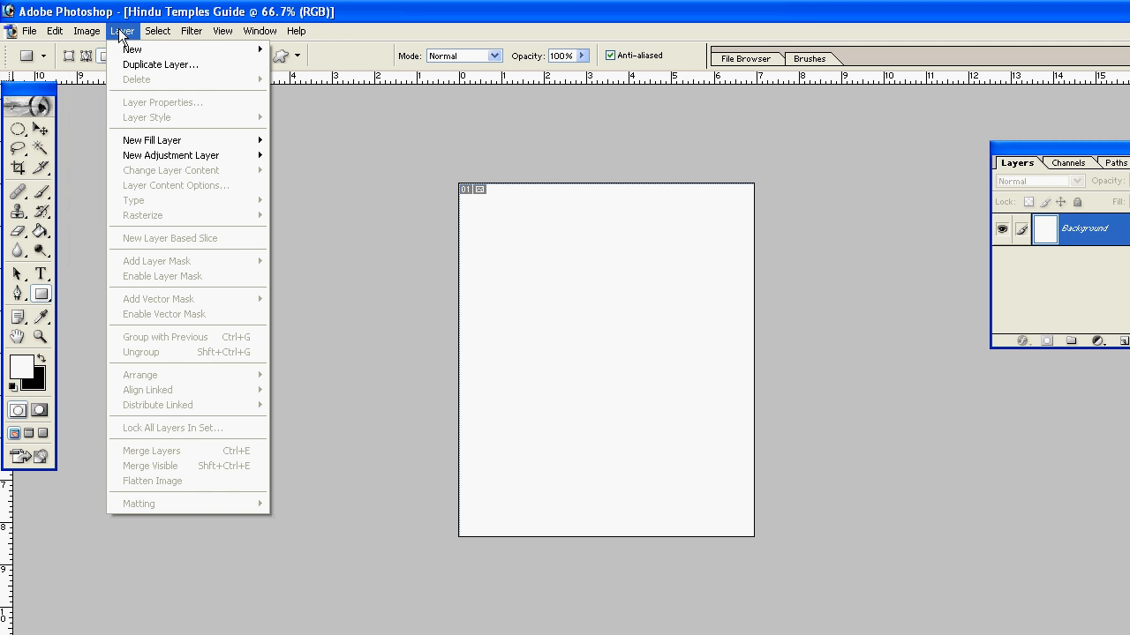
{"action": "mouse_move", "coordinate": [144, 31]}
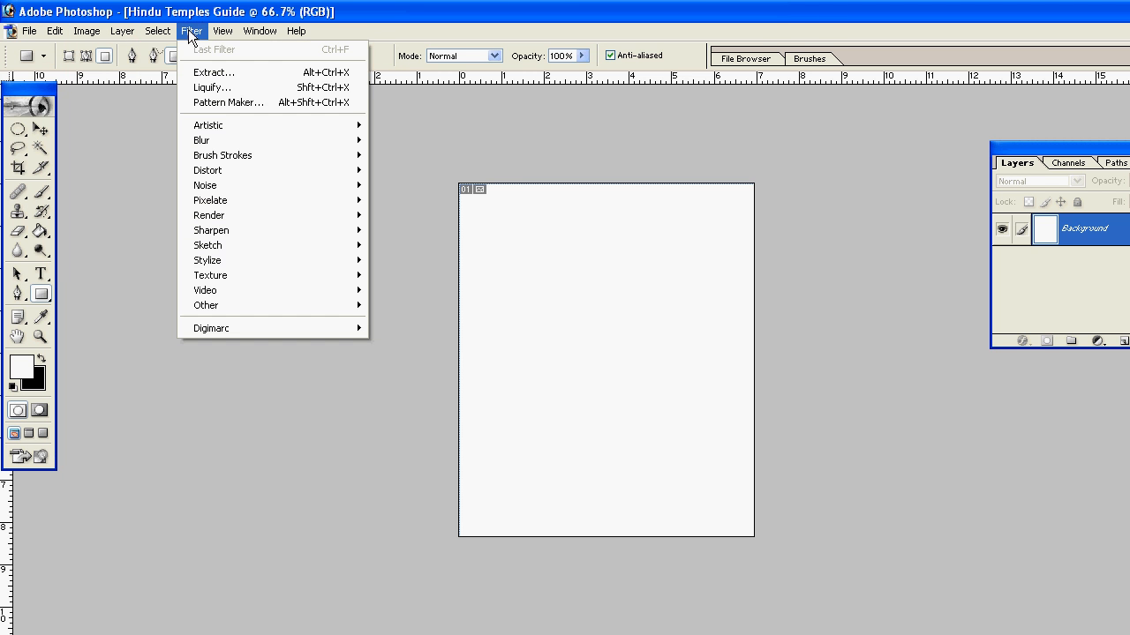
{"action": "mouse_move", "coordinate": [33, 37]}
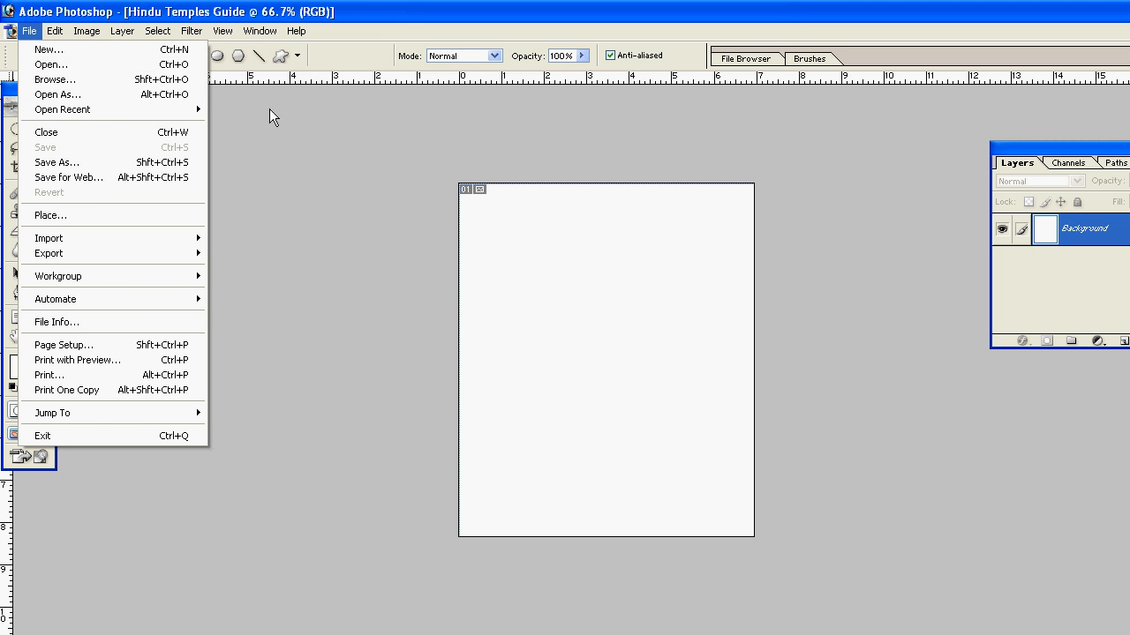
{"action": "left_click", "coordinate": [298, 129]}
{"action": "left_click", "coordinate": [260, 31]}
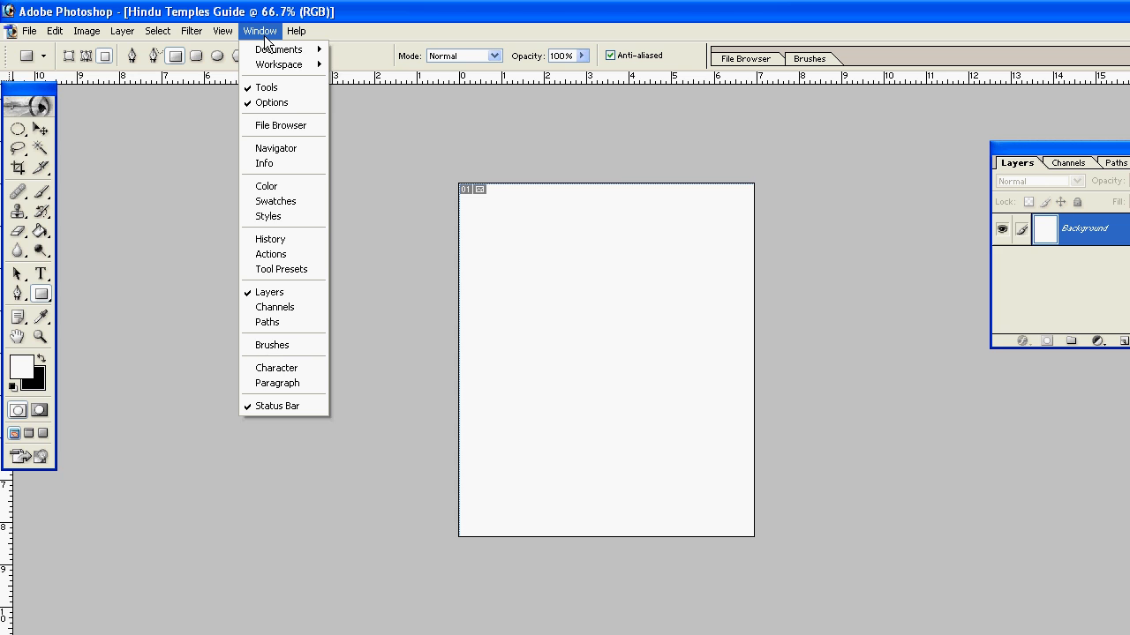
{"action": "left_click", "coordinate": [599, 154]}
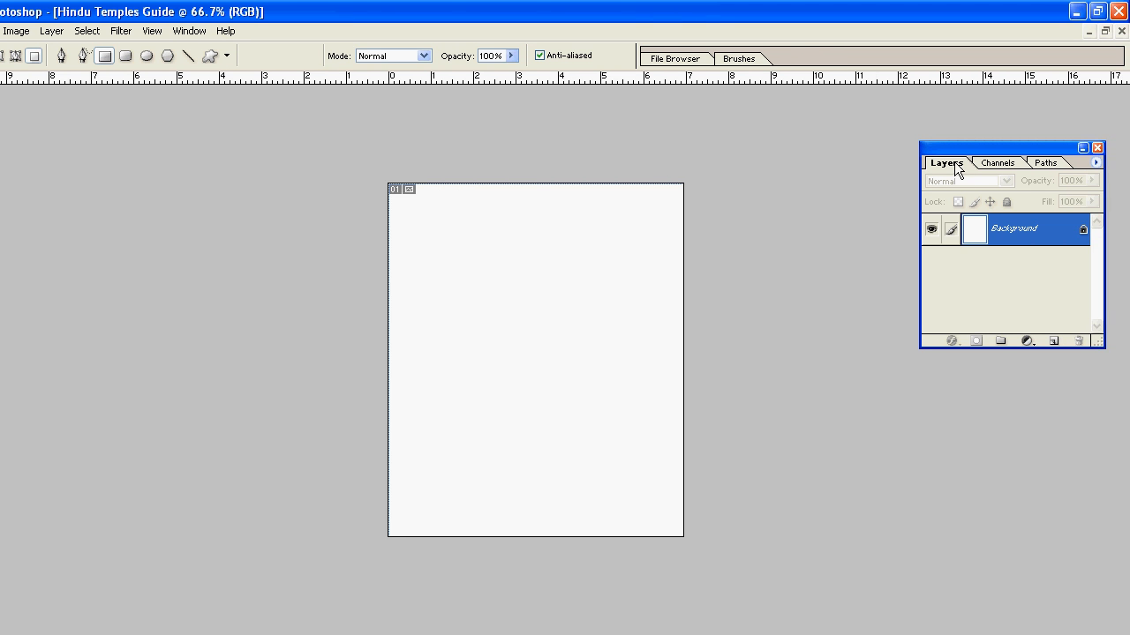
Close the Layers palette and show it again.
{"action": "left_click", "coordinate": [1098, 149]}
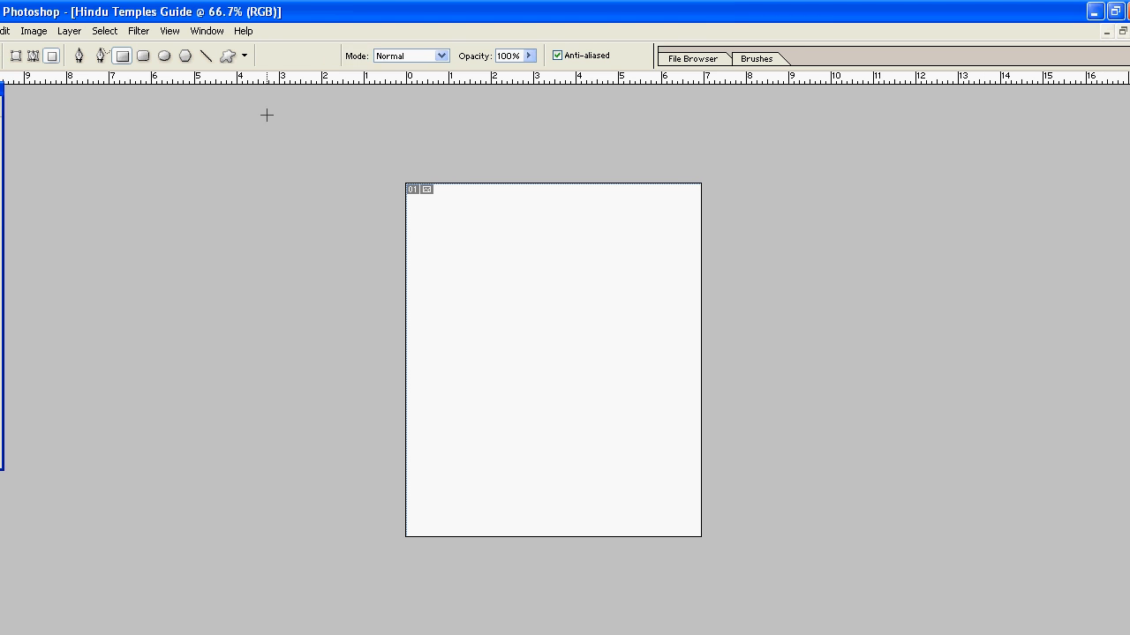
{"action": "left_click", "coordinate": [260, 32]}
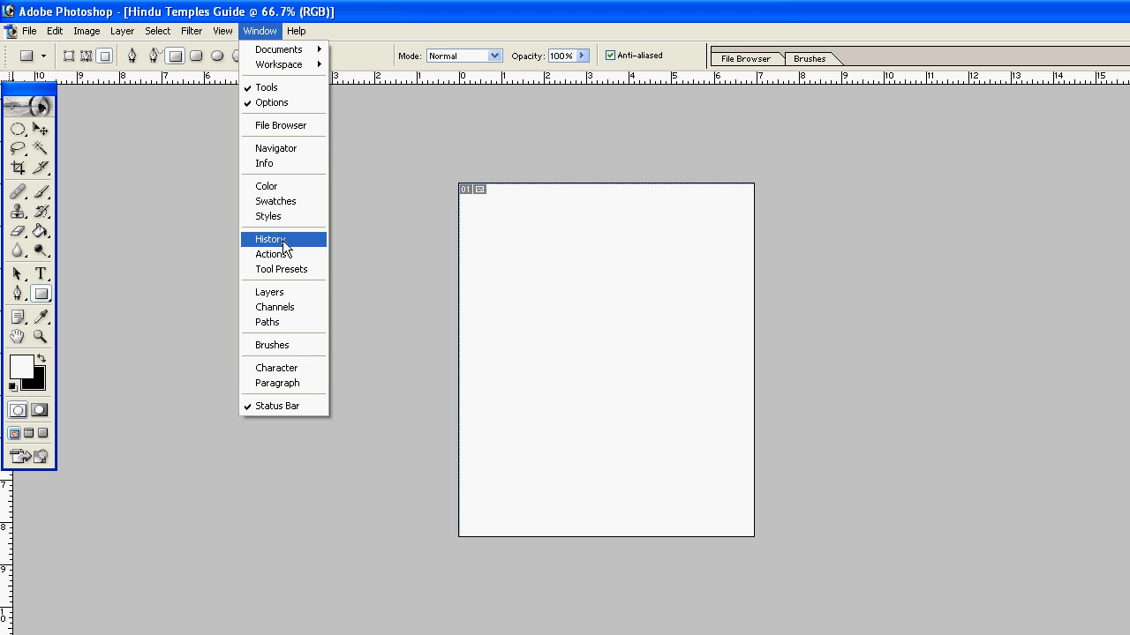
{"action": "left_click", "coordinate": [261, 298]}
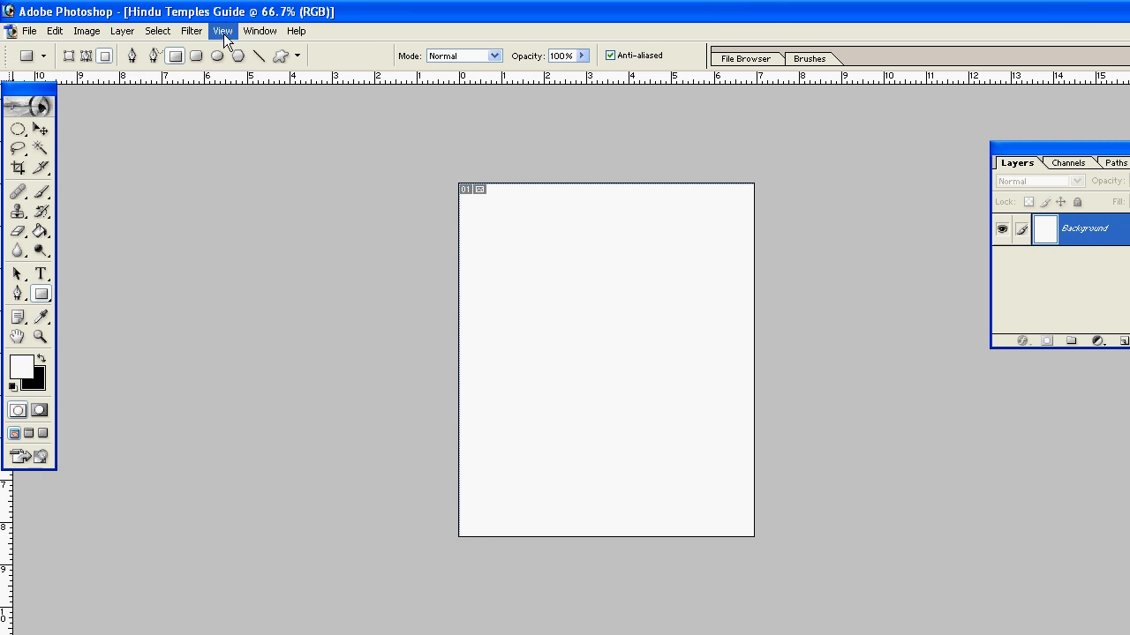
Bring up the Channels palette, followed by the Paths palette.
{"action": "left_click", "coordinate": [260, 31]}
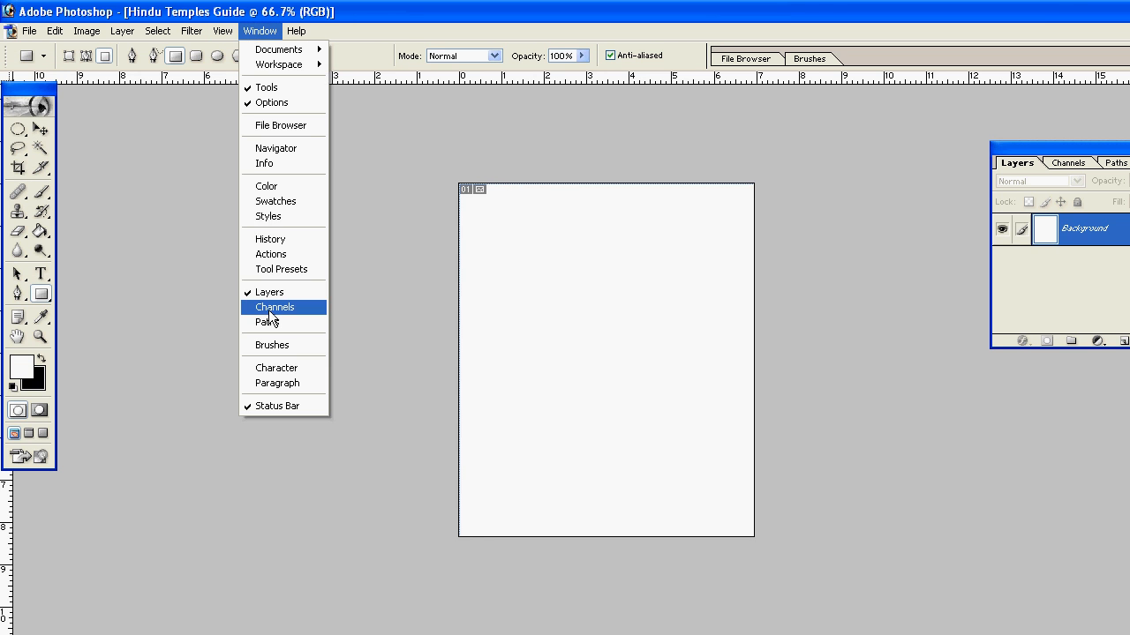
{"action": "left_click", "coordinate": [270, 309]}
{"action": "left_click", "coordinate": [260, 31]}
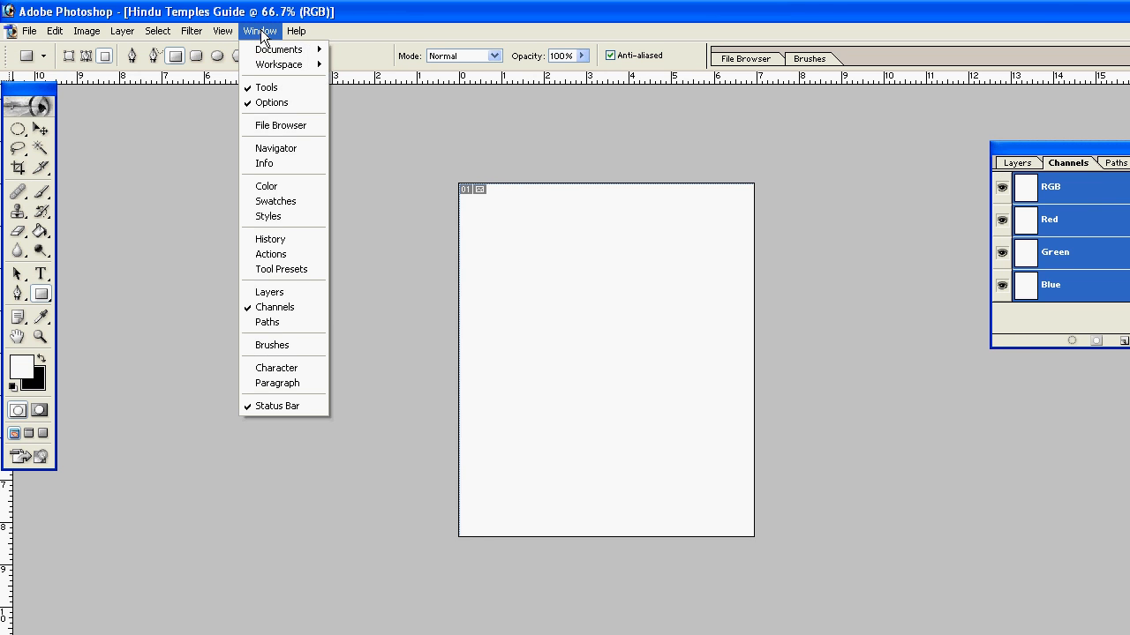
{"action": "left_click", "coordinate": [274, 322]}
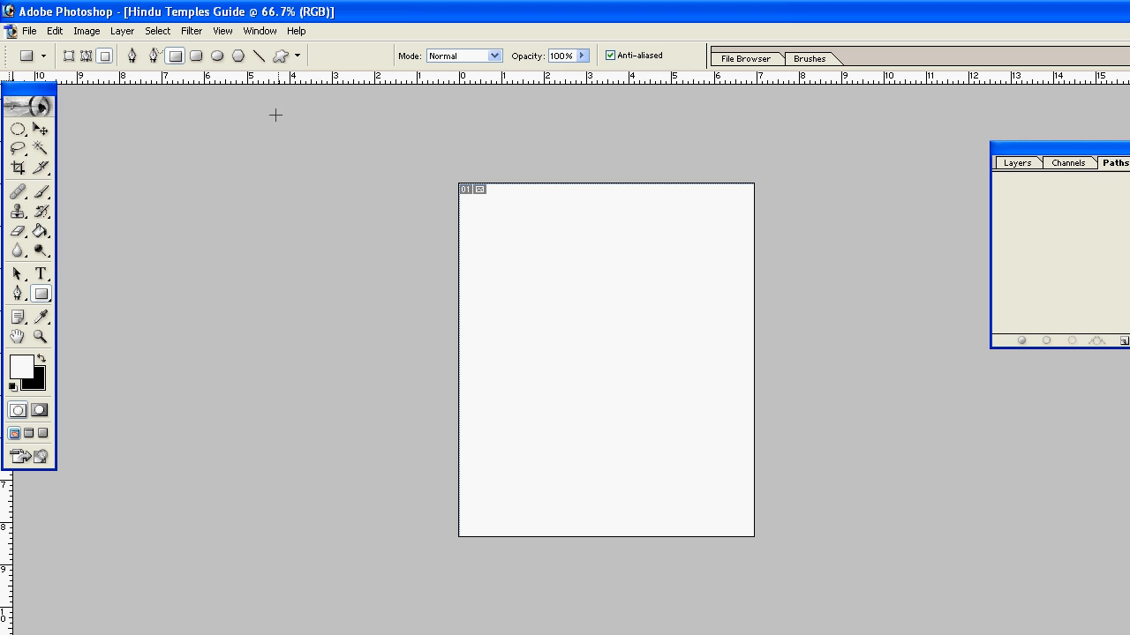
Show the Color and Character palettes and look at the Character palette's font size choices.
{"action": "left_click", "coordinate": [259, 31]}
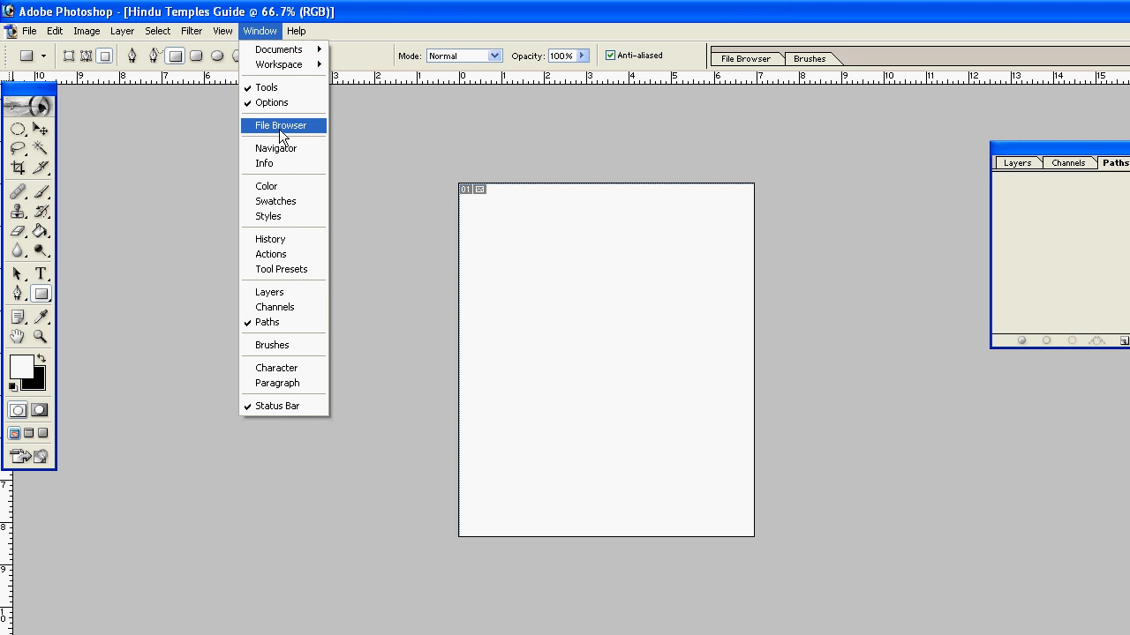
{"action": "left_click", "coordinate": [279, 187]}
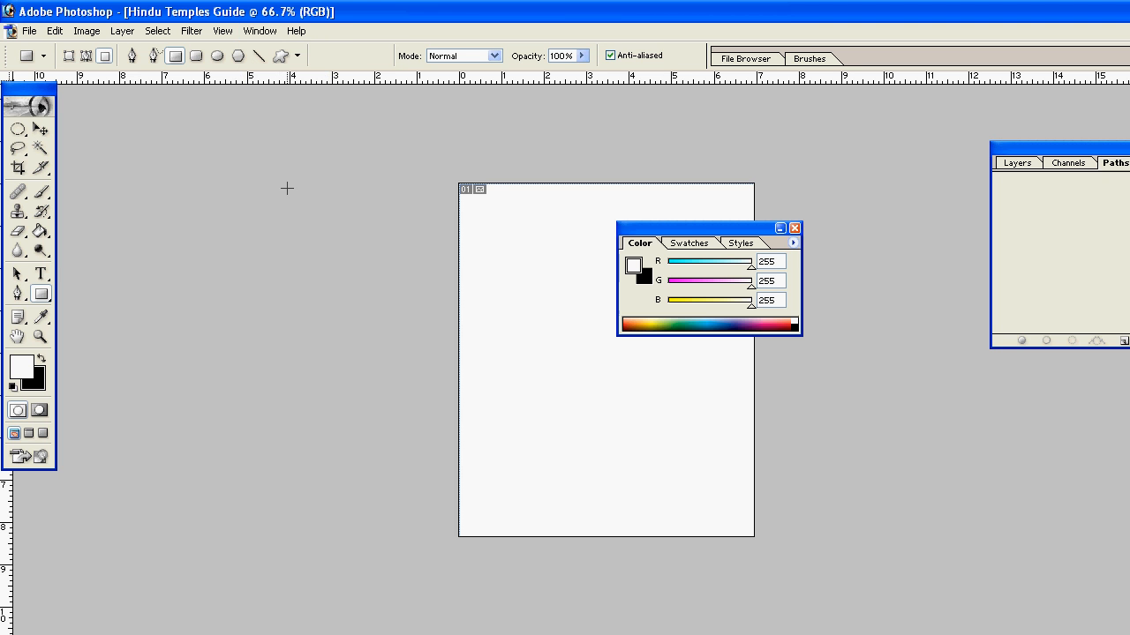
{"action": "left_click", "coordinate": [259, 31]}
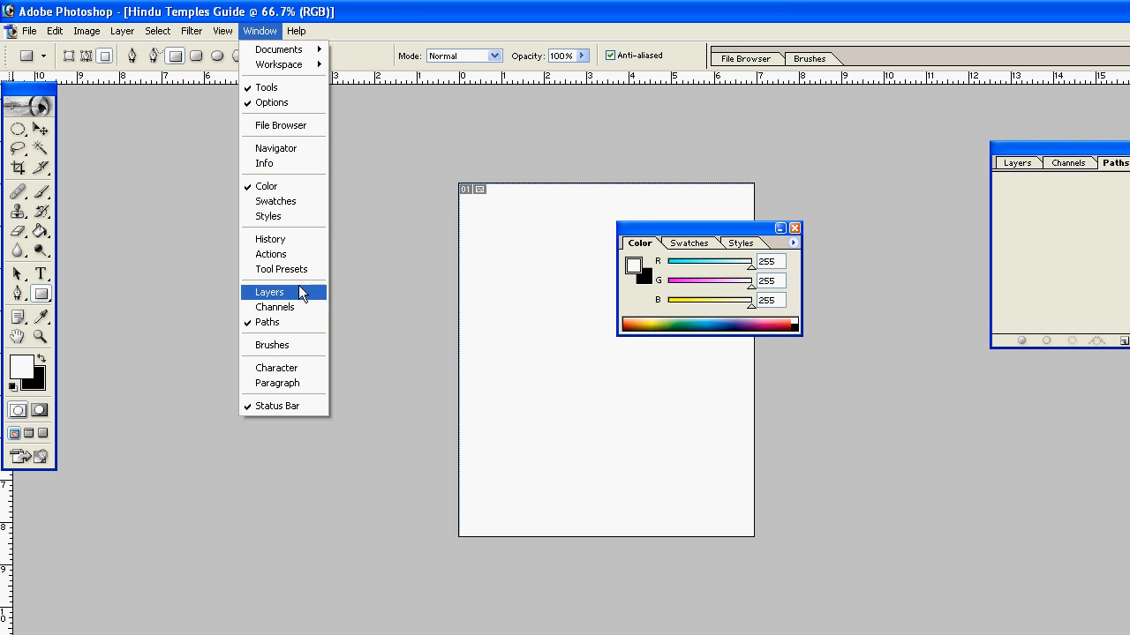
{"action": "left_click", "coordinate": [298, 373]}
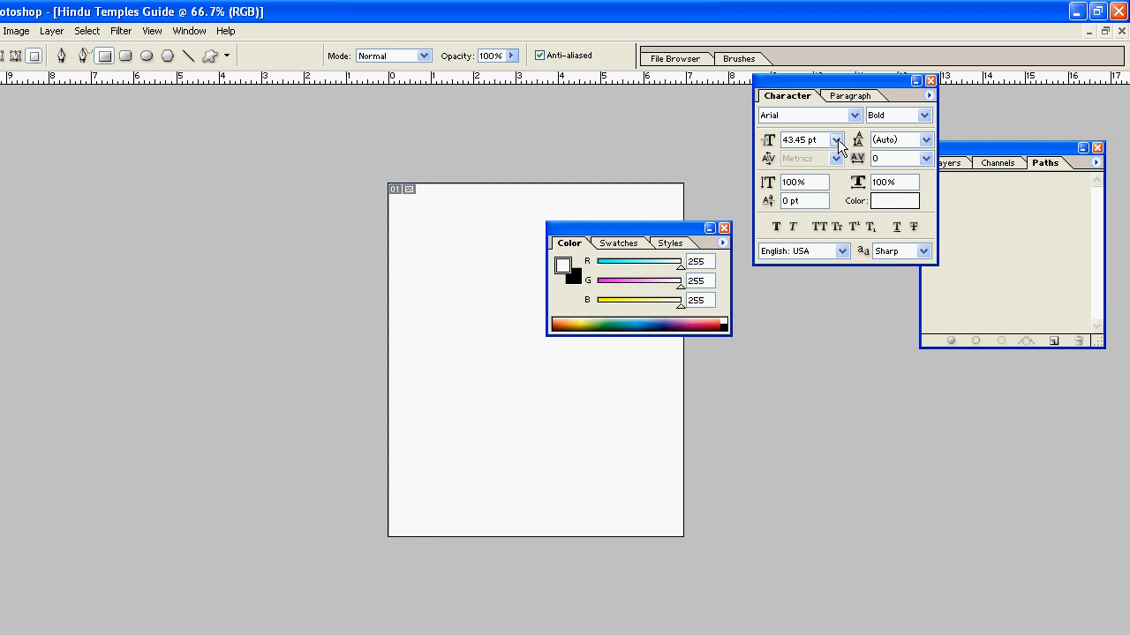
{"action": "left_click", "coordinate": [854, 140]}
{"action": "left_click", "coordinate": [840, 139]}
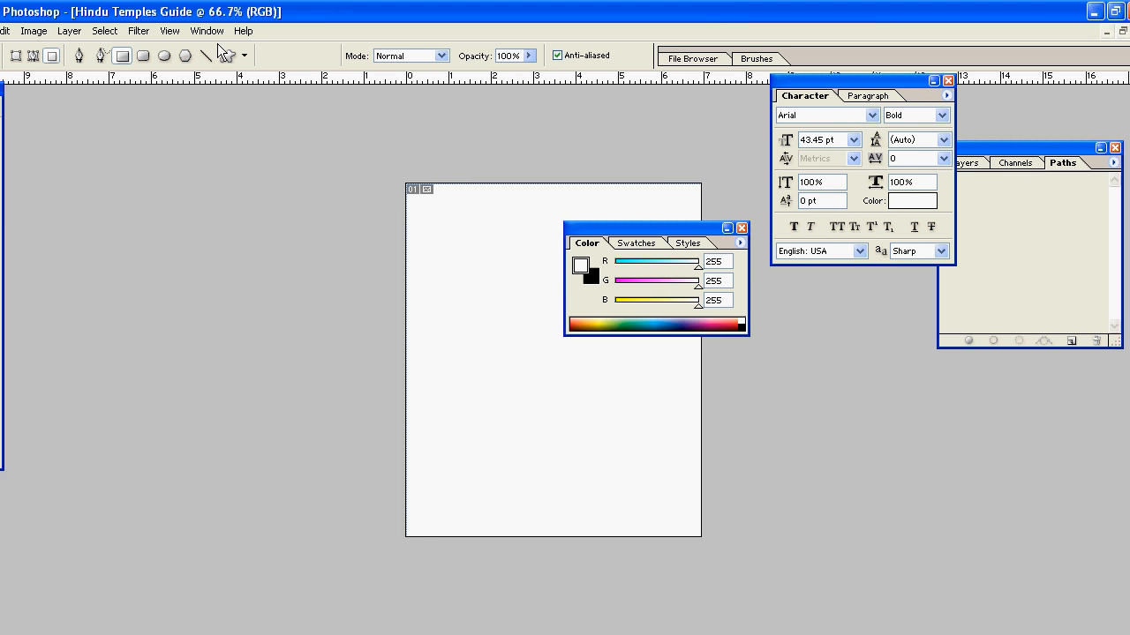
Close the Color and Character palettes.
{"action": "left_click", "coordinate": [189, 31]}
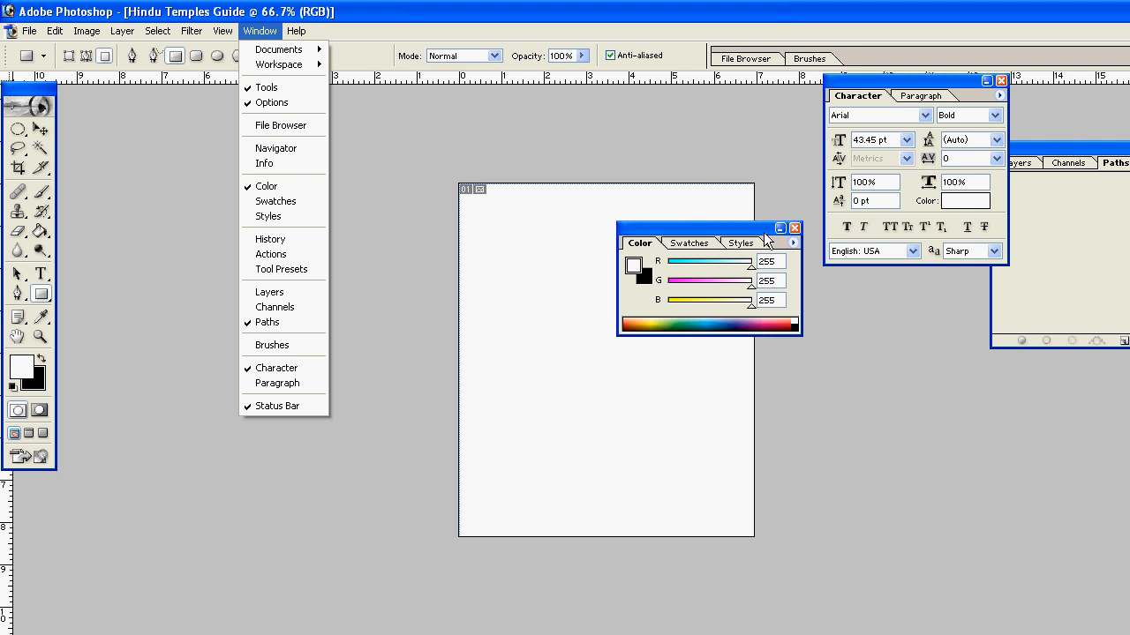
{"action": "left_click", "coordinate": [793, 230]}
{"action": "left_click", "coordinate": [794, 230]}
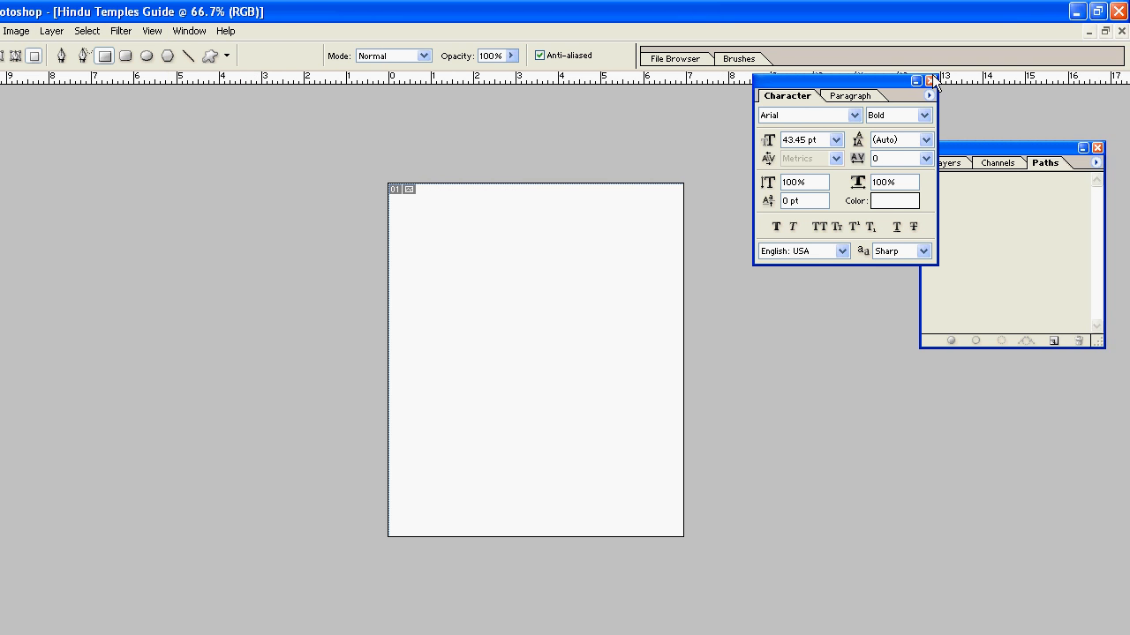
{"action": "left_click", "coordinate": [929, 80]}
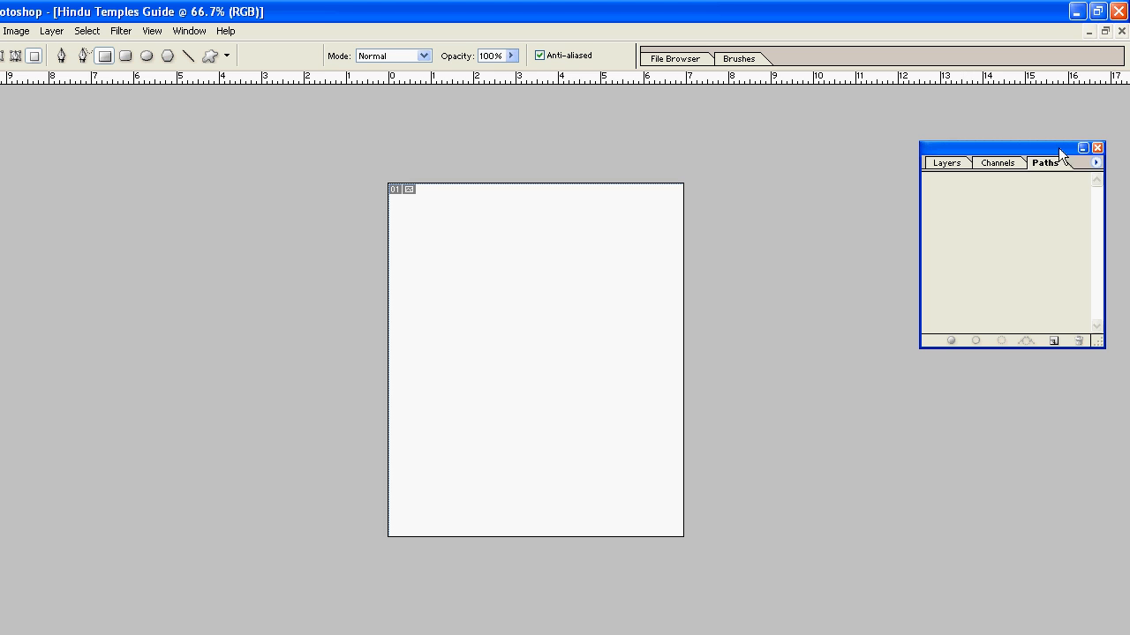
View the Layers, Channels and Paths palettes one after another.
{"action": "left_click", "coordinate": [947, 164]}
{"action": "left_click", "coordinate": [1013, 165]}
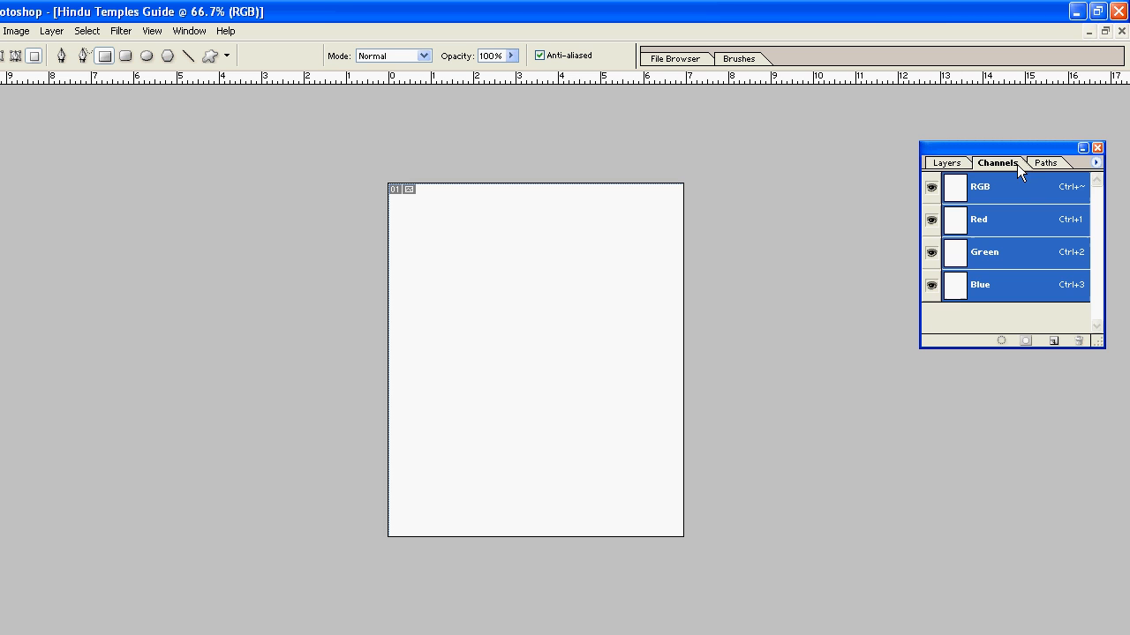
{"action": "left_click", "coordinate": [1045, 164]}
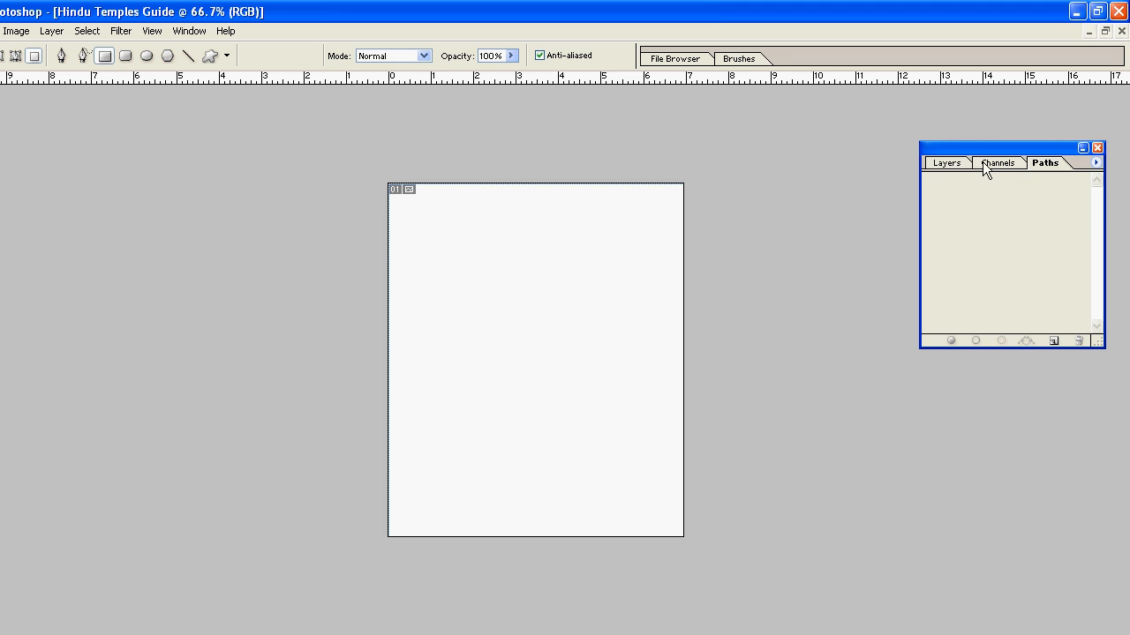
Bring the Layers palette to the front and place it just left of the canvas.
{"action": "left_click", "coordinate": [945, 165]}
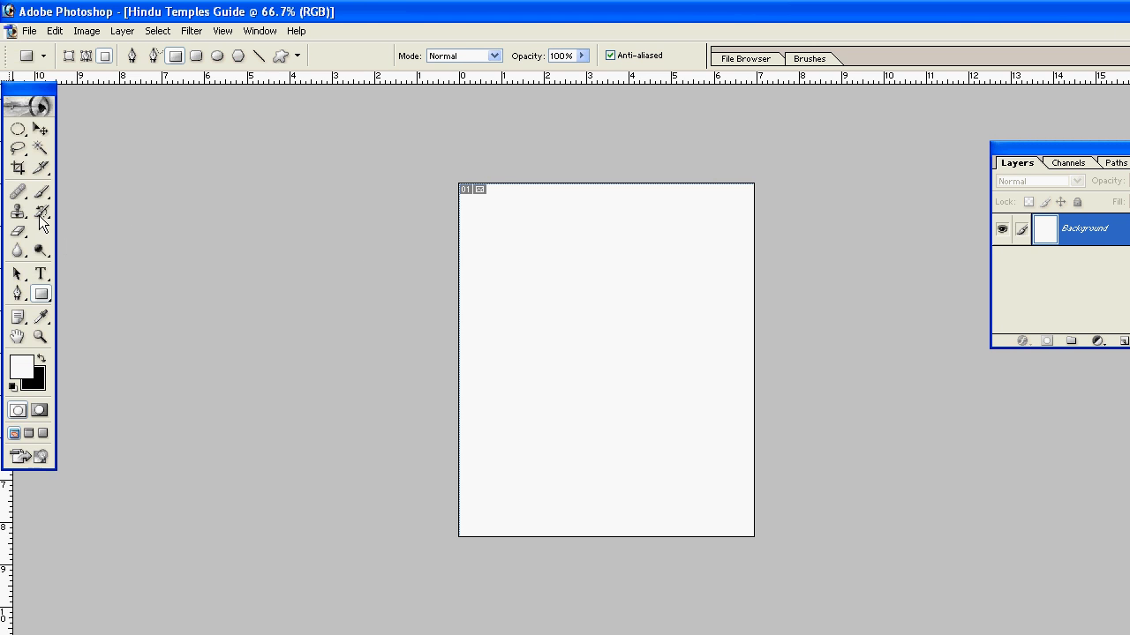
{"action": "left_click_drag", "start_coordinate": [972, 147], "coordinate": [282, 220]}
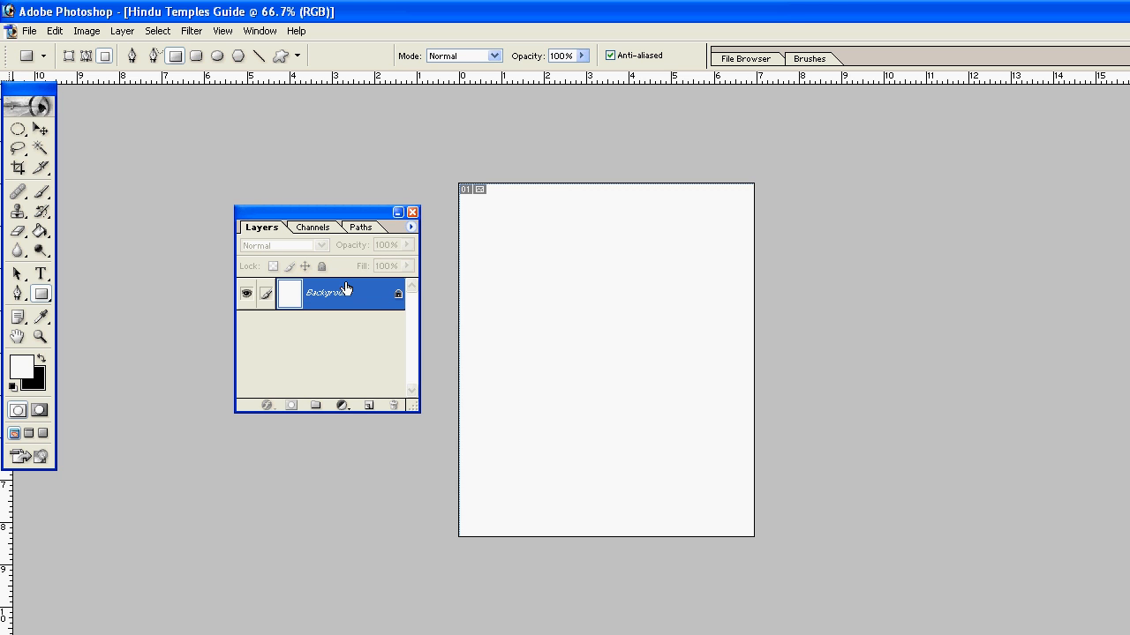
Add a horizontal text line reading "hindu temples guide" across the middle of the canvas.
{"action": "left_click", "coordinate": [41, 276]}
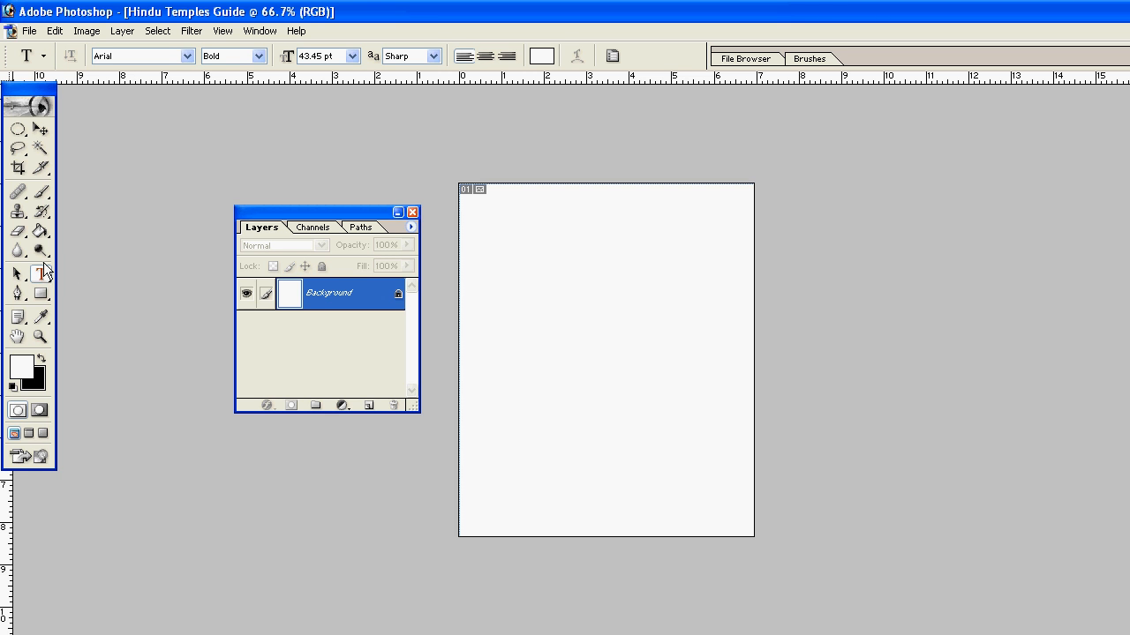
{"action": "left_click", "coordinate": [512, 330]}
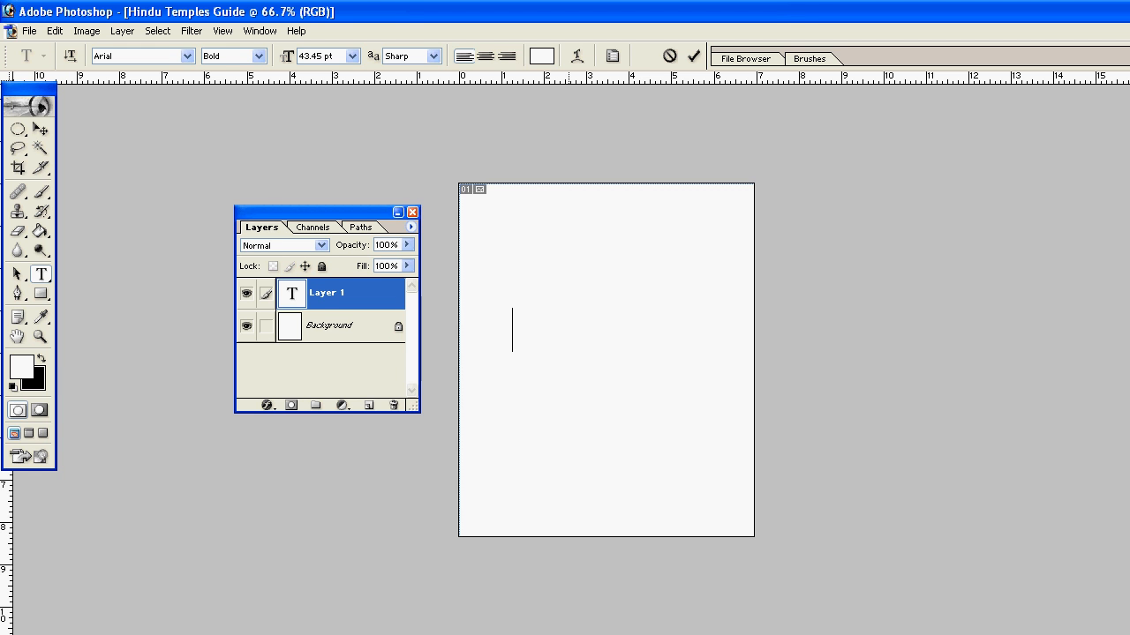
{"action": "type", "text": "hindu temples guid"}
Set the color of the whole "hindu temples guide" text to pure red (FF0000).
{"action": "left_click_drag", "start_coordinate": [760, 323], "coordinate": [436, 320]}
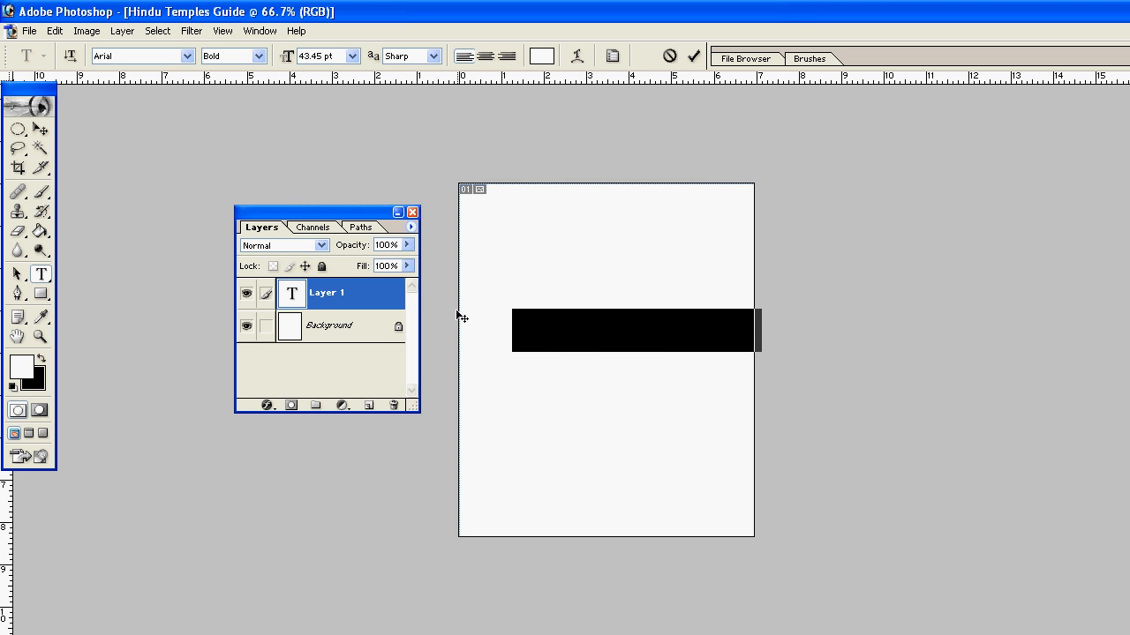
{"action": "left_click", "coordinate": [539, 56]}
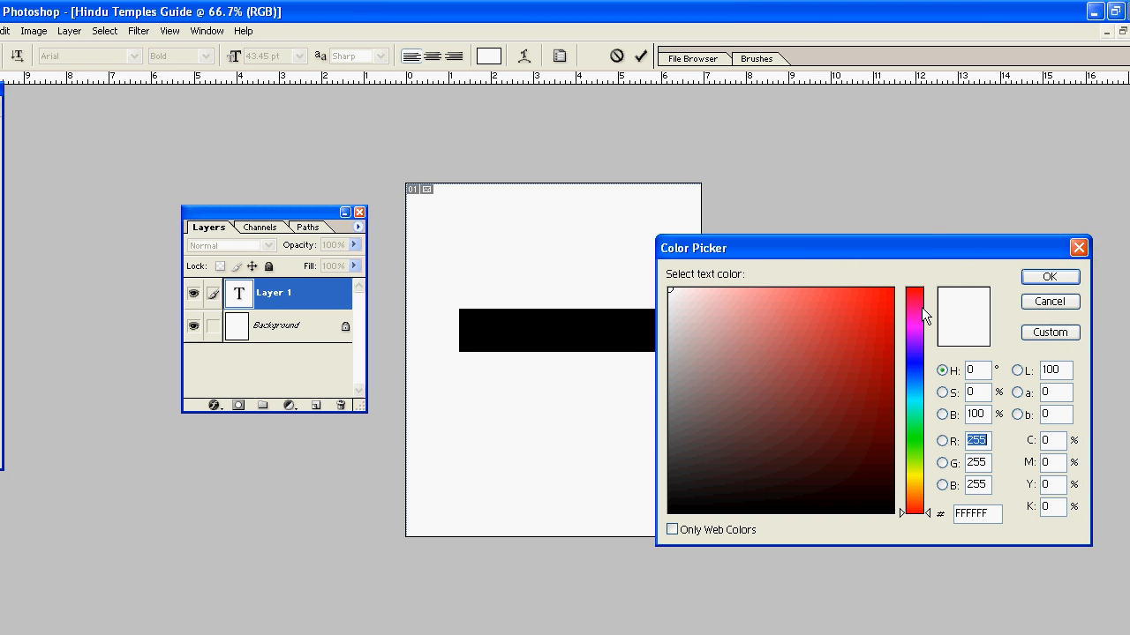
{"action": "left_click_drag", "start_coordinate": [886, 249], "coordinate": [776, 148]}
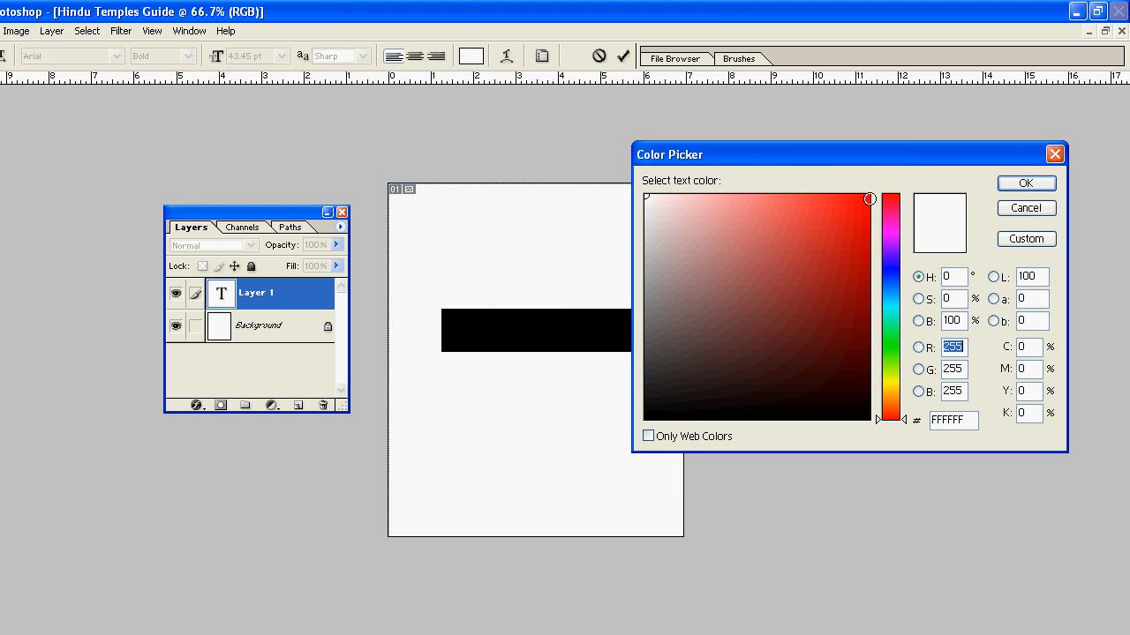
{"action": "left_click", "coordinate": [869, 198]}
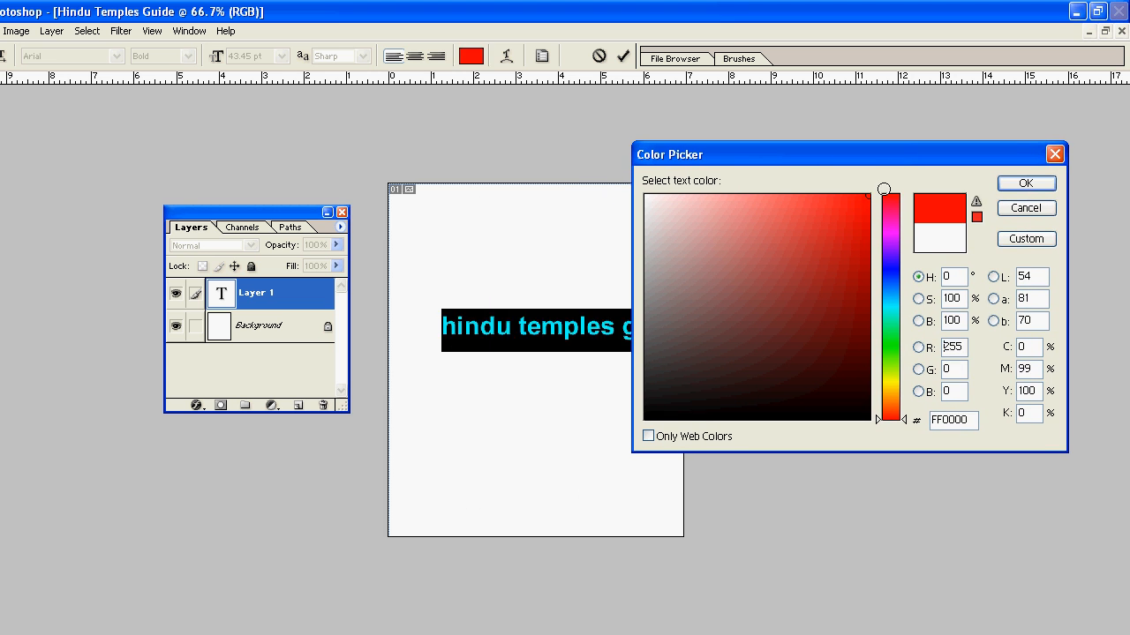
{"action": "left_click", "coordinate": [1023, 184]}
{"action": "left_click", "coordinate": [631, 327]}
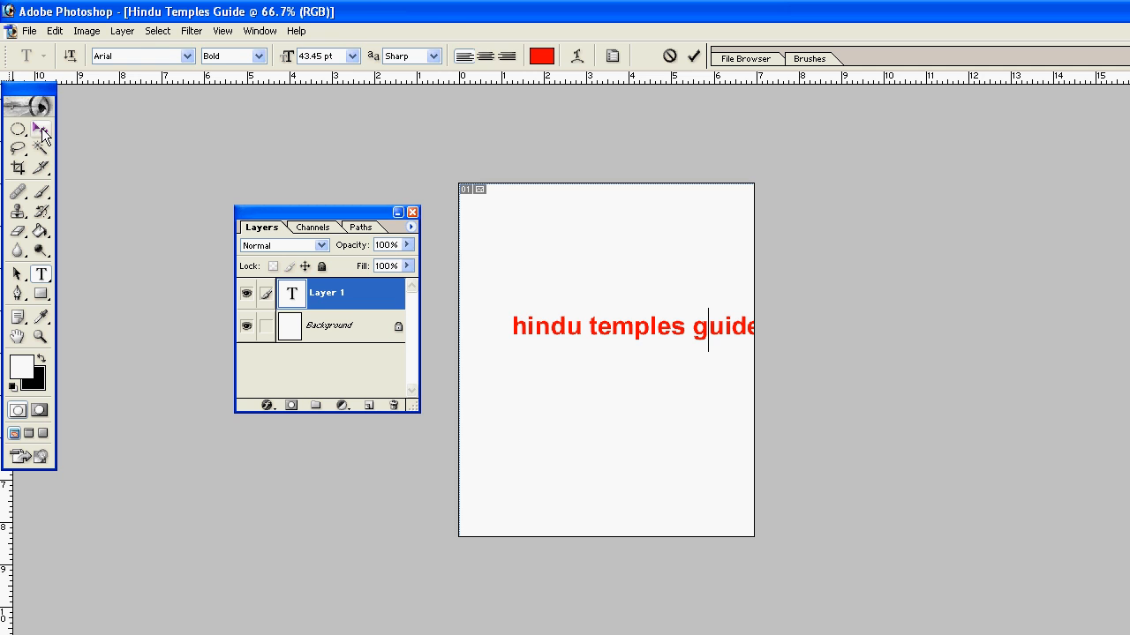
Move the "hindu temples guide" text up and slightly left so it fits fully inside the canvas.
{"action": "left_click", "coordinate": [40, 130]}
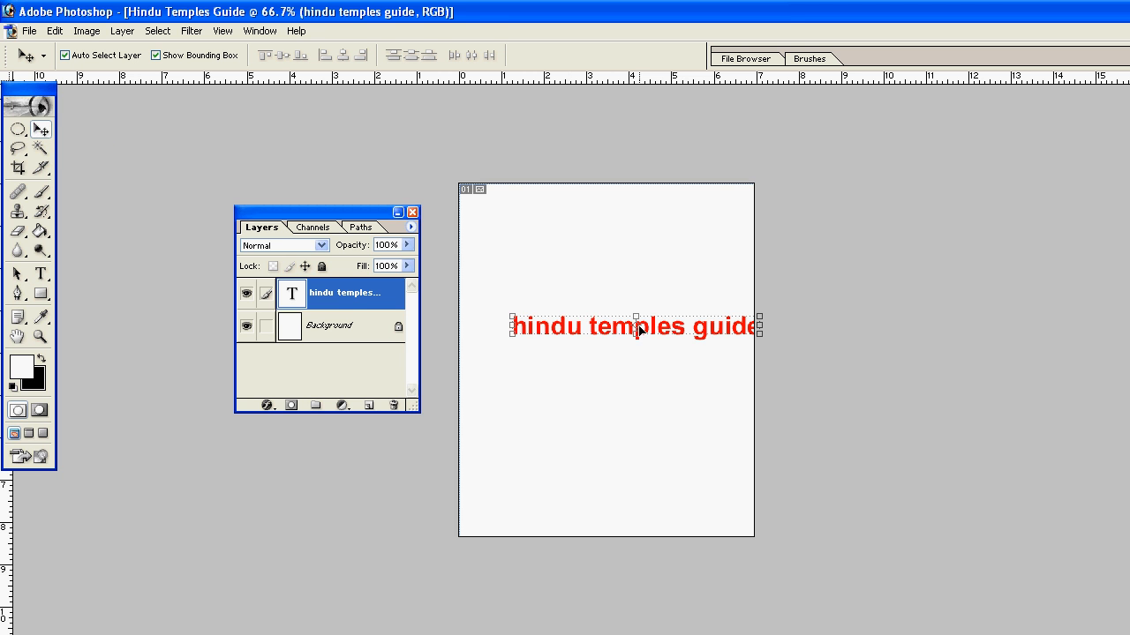
{"action": "left_click_drag", "start_coordinate": [639, 329], "coordinate": [621, 288]}
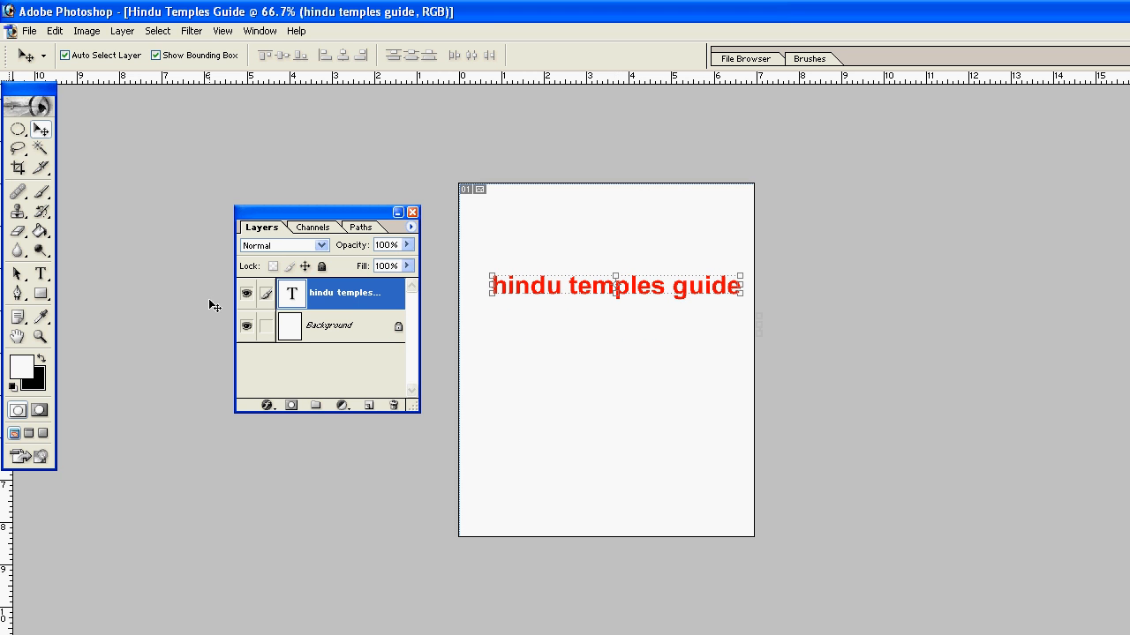
Set the color of the "hindu temples guide" text to blue (0024FF).
{"action": "left_click", "coordinate": [41, 275]}
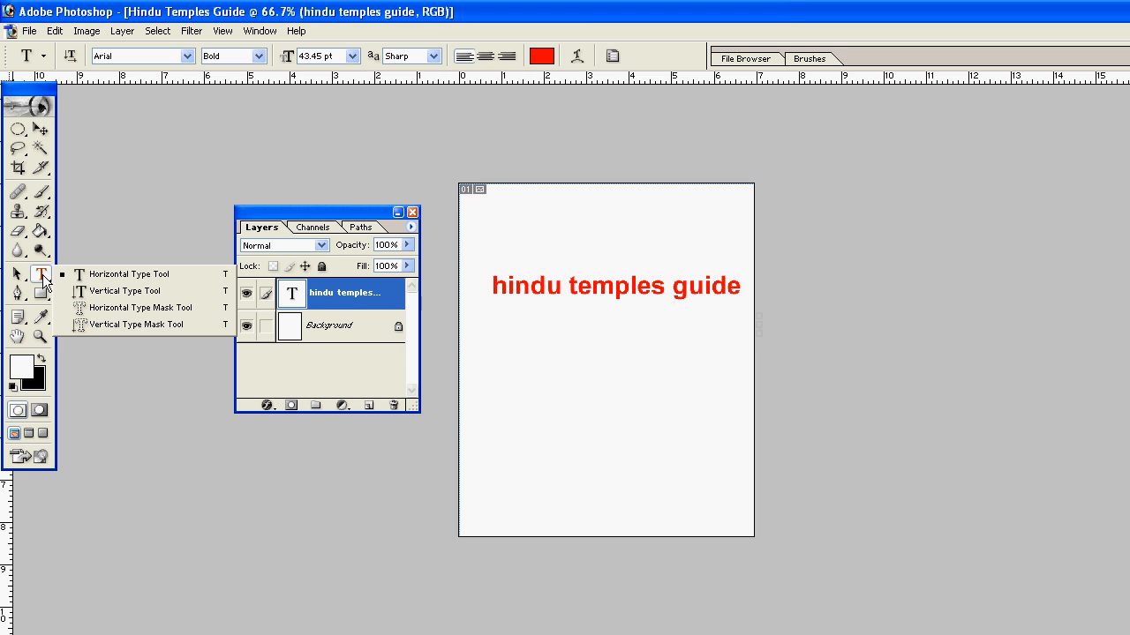
{"action": "left_click", "coordinate": [540, 56]}
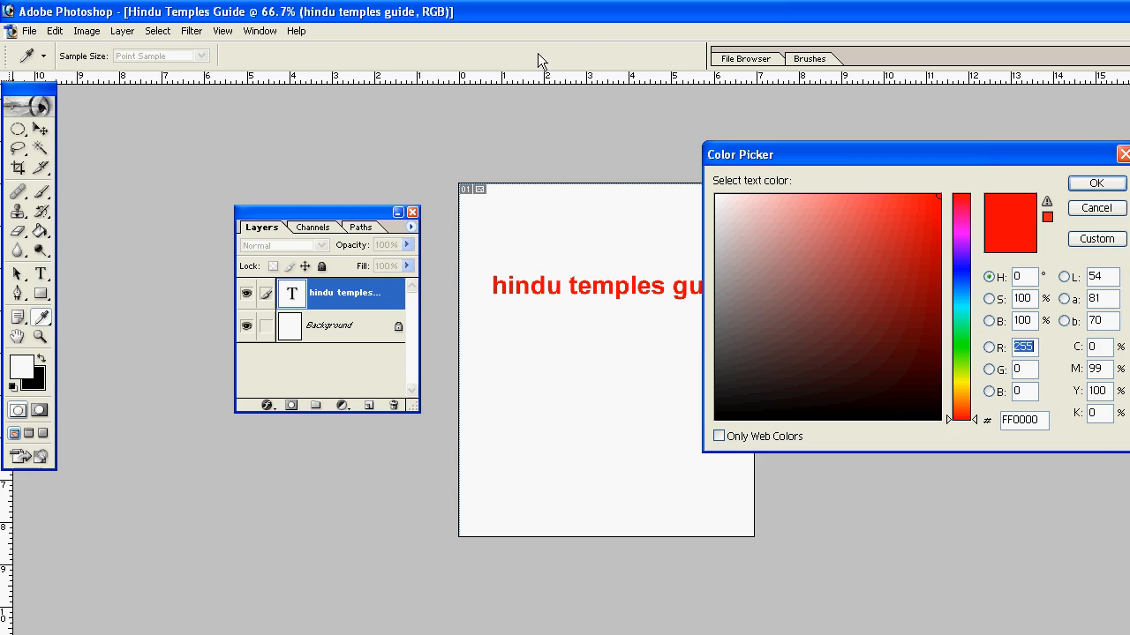
{"action": "left_click_drag", "start_coordinate": [889, 267], "coordinate": [885, 331]}
{"action": "mouse_move", "coordinate": [886, 395]}
{"action": "left_mouse_down"}
{"action": "mouse_move", "coordinate": [890, 421]}
{"action": "mouse_move", "coordinate": [643, 421]}
{"action": "left_mouse_up"}
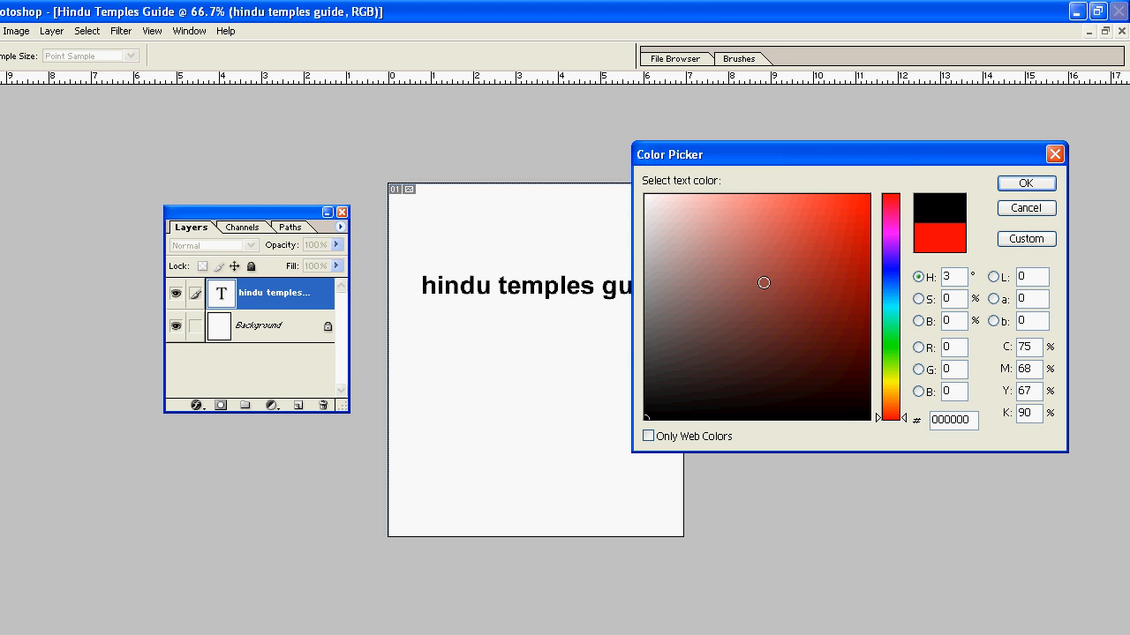
{"action": "left_click", "coordinate": [810, 207]}
{"action": "left_click", "coordinate": [839, 315]}
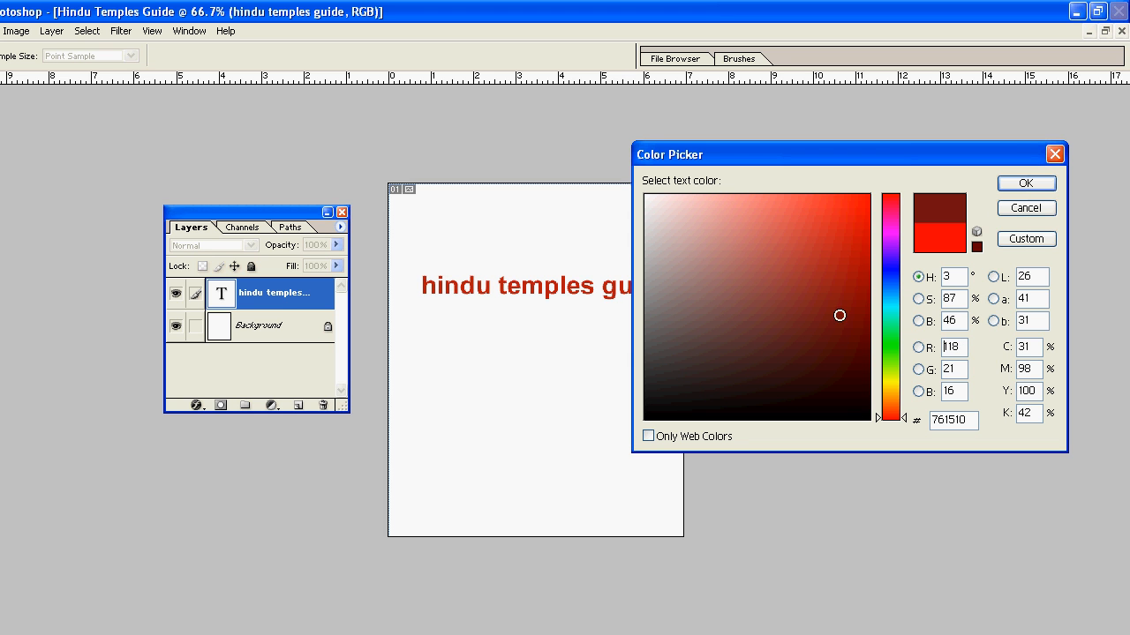
{"action": "left_click", "coordinate": [875, 276]}
{"action": "left_click_drag", "start_coordinate": [866, 218], "coordinate": [883, 184]}
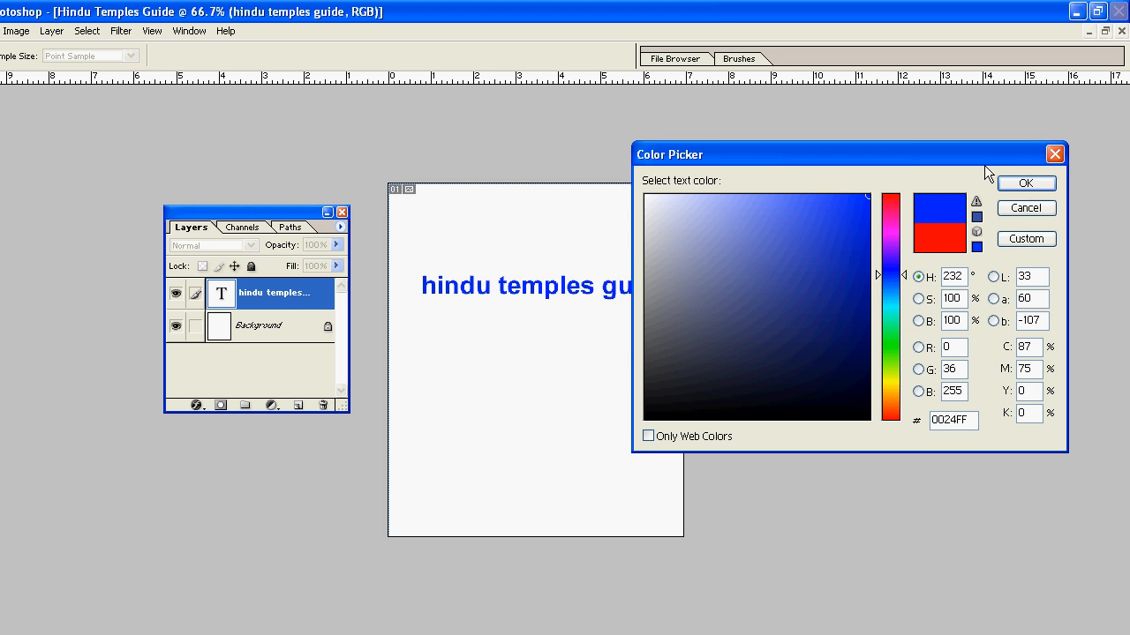
{"action": "left_click", "coordinate": [1032, 186]}
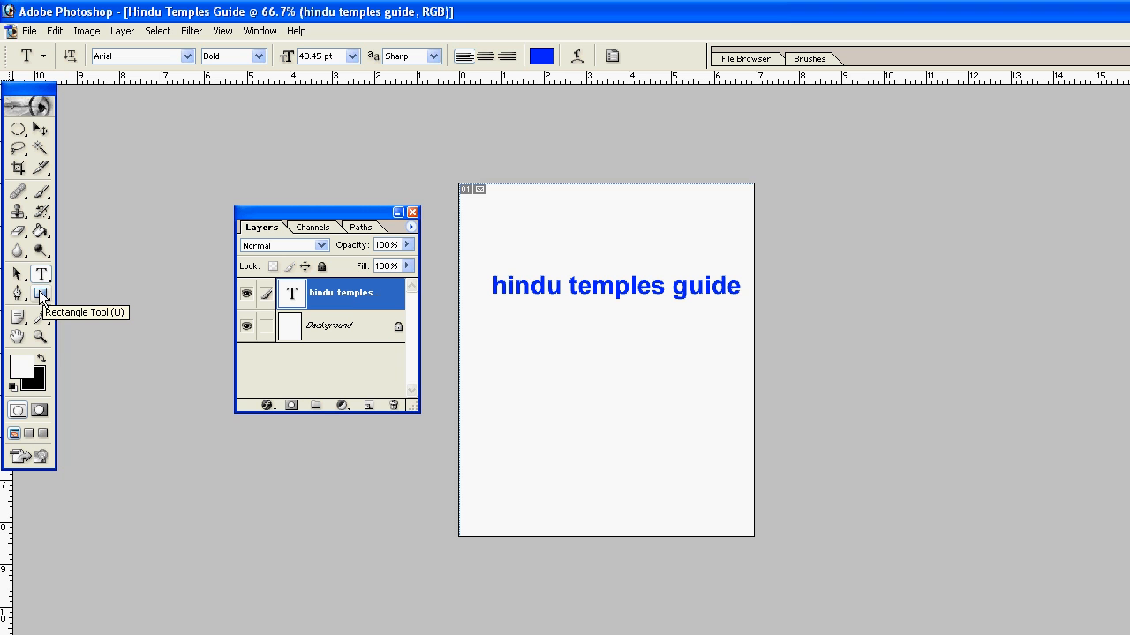
Draw a wide black filled rectangle with the Rectangle tool on the Background layer, below the "hindu temples guide" text.
{"action": "left_click", "coordinate": [40, 297]}
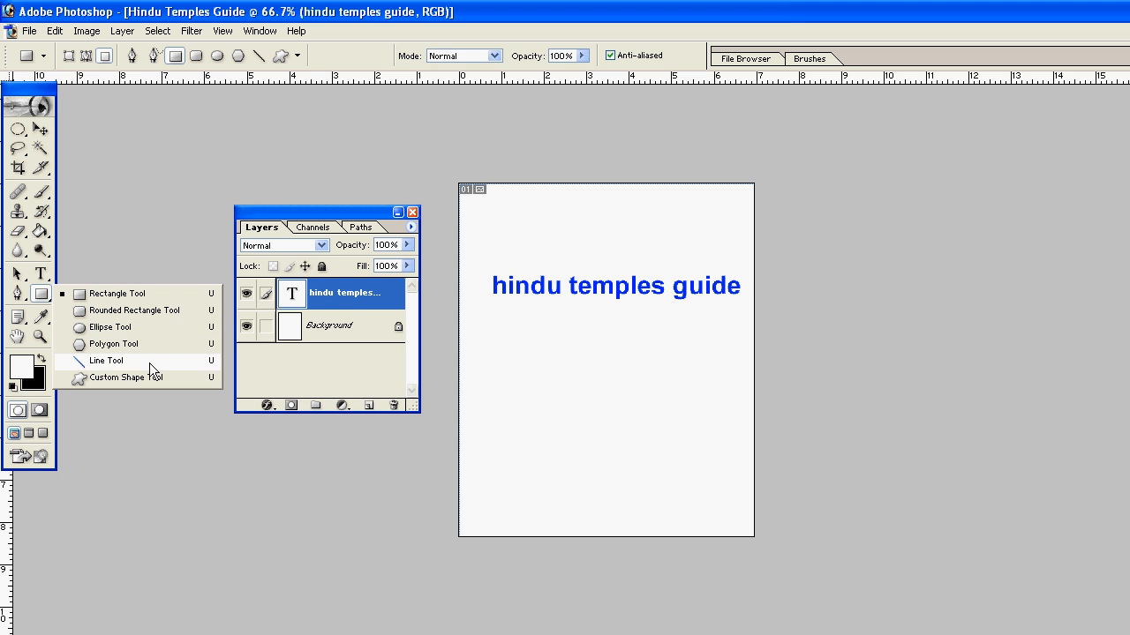
{"action": "left_click", "coordinate": [134, 297]}
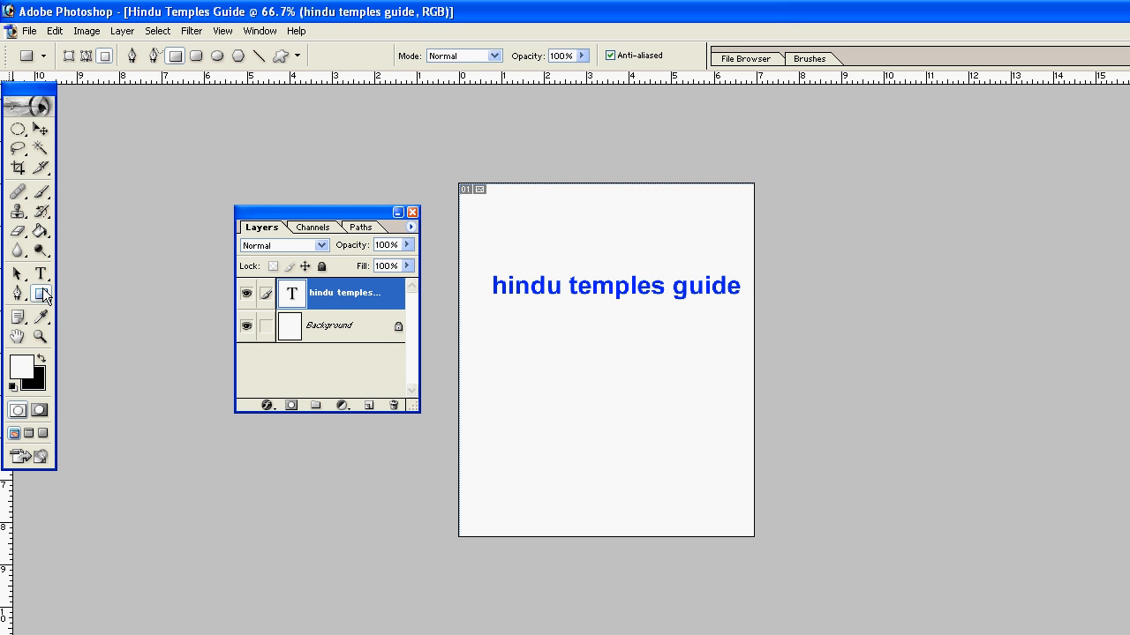
{"action": "left_click", "coordinate": [327, 330]}
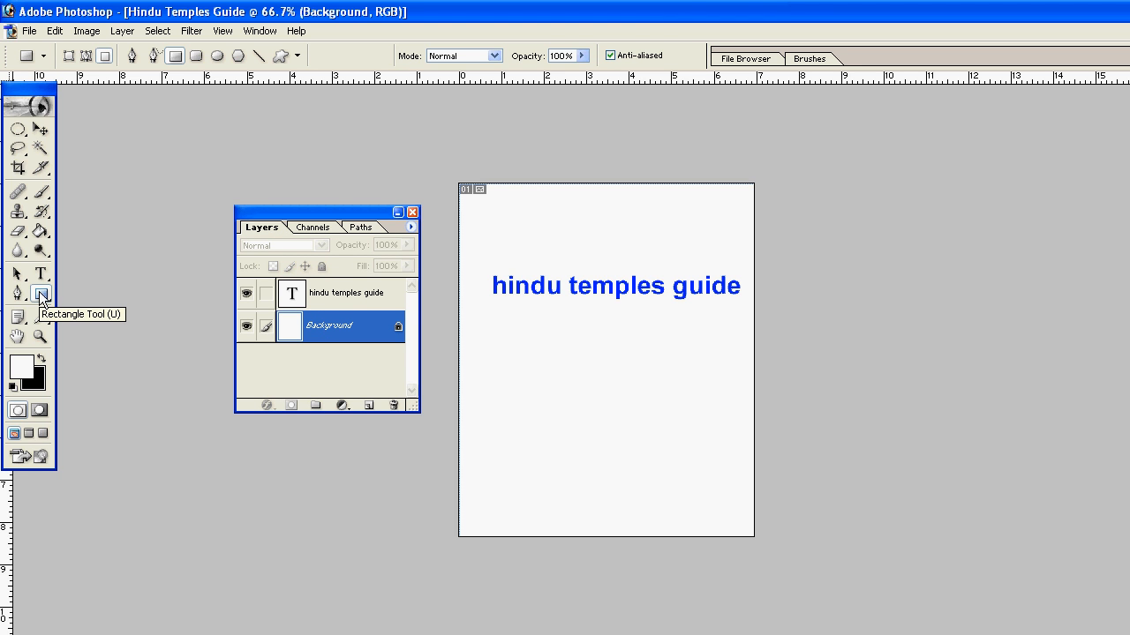
{"action": "left_click_drag", "start_coordinate": [518, 353], "coordinate": [703, 422]}
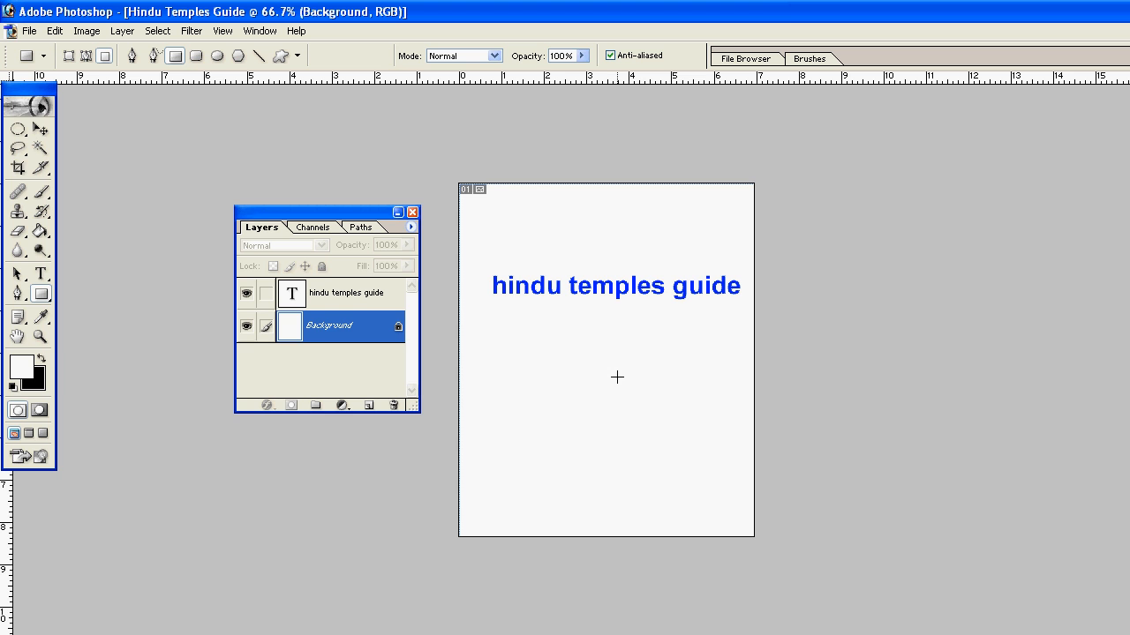
{"action": "left_click", "coordinate": [44, 358]}
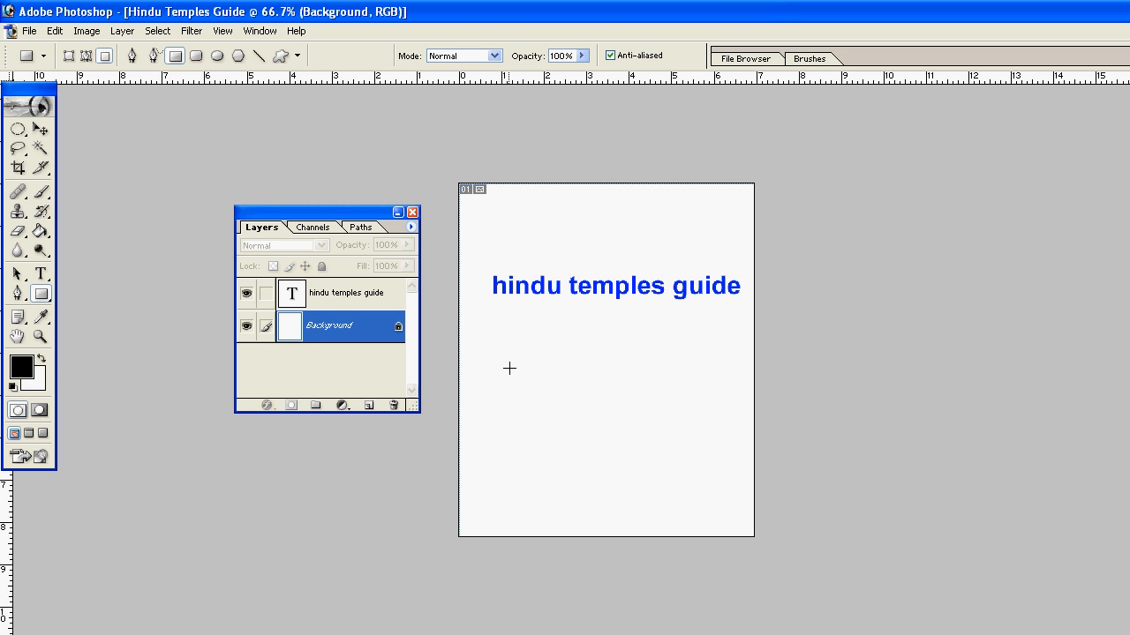
{"action": "left_click_drag", "start_coordinate": [513, 352], "coordinate": [726, 420]}
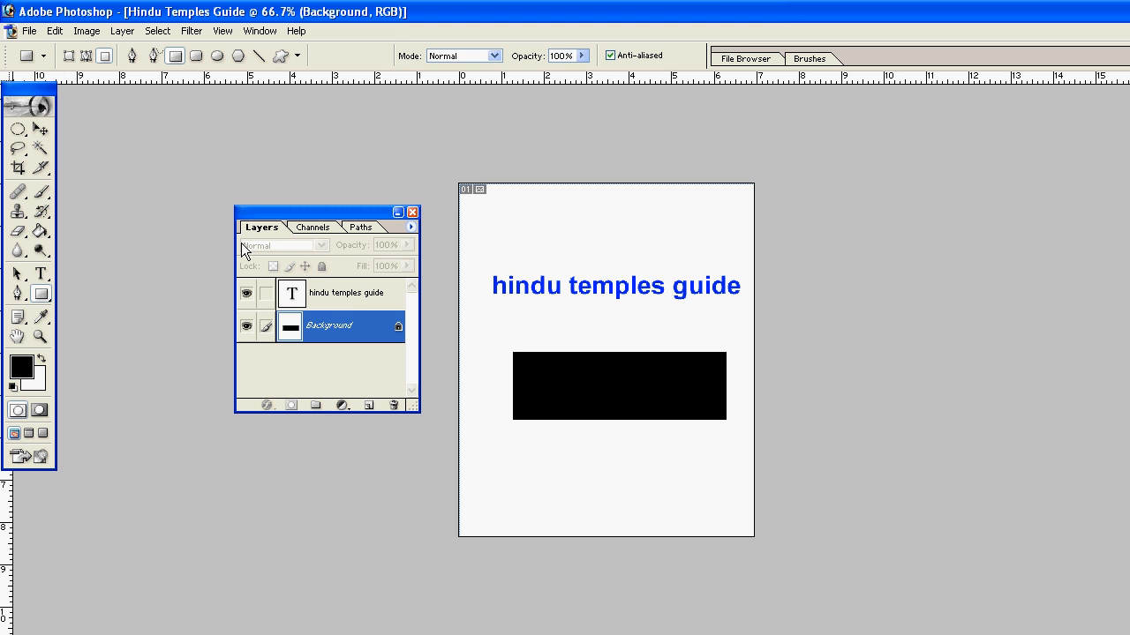
Move the "hindu temples guide" text up toward the upper edge of the canvas.
{"action": "left_click", "coordinate": [42, 129]}
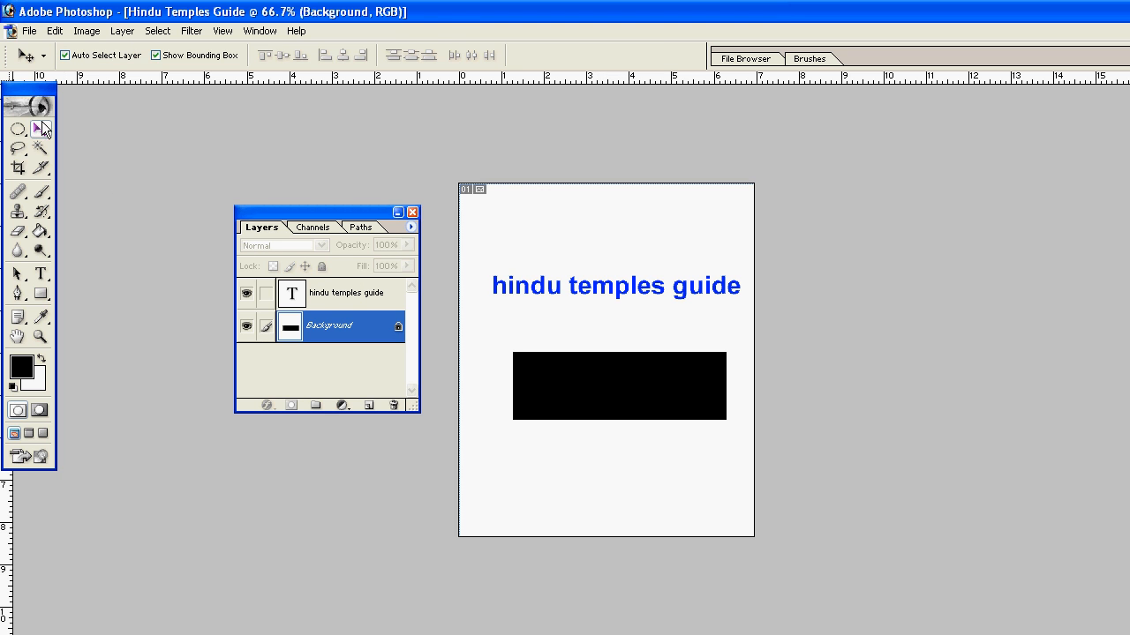
{"action": "left_click", "coordinate": [547, 288]}
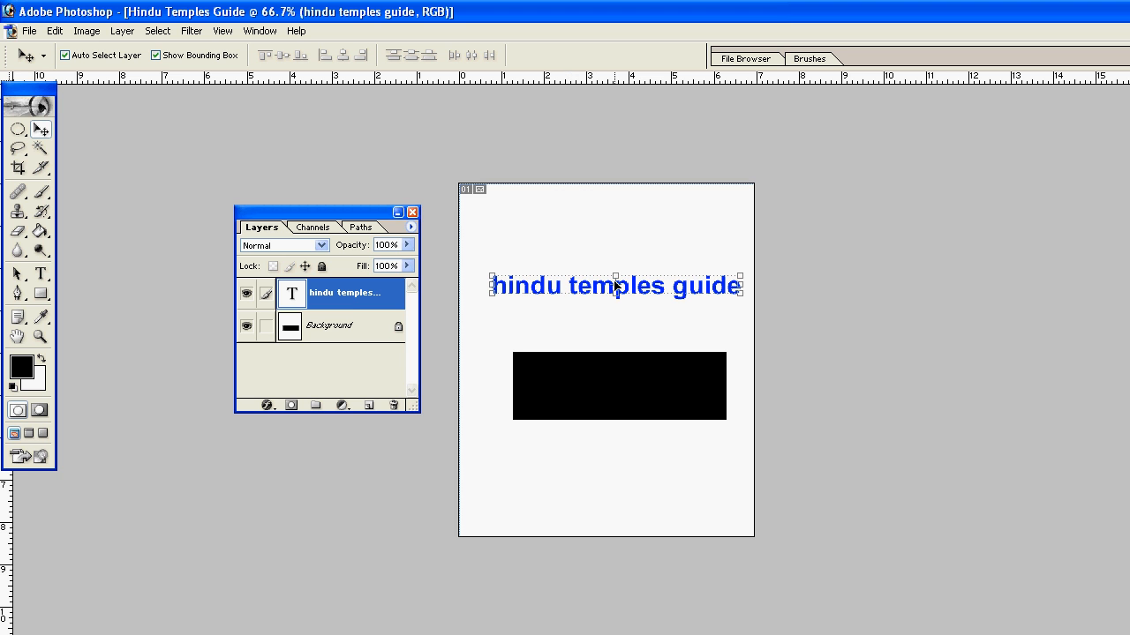
{"action": "left_click_drag", "start_coordinate": [579, 289], "coordinate": [571, 230]}
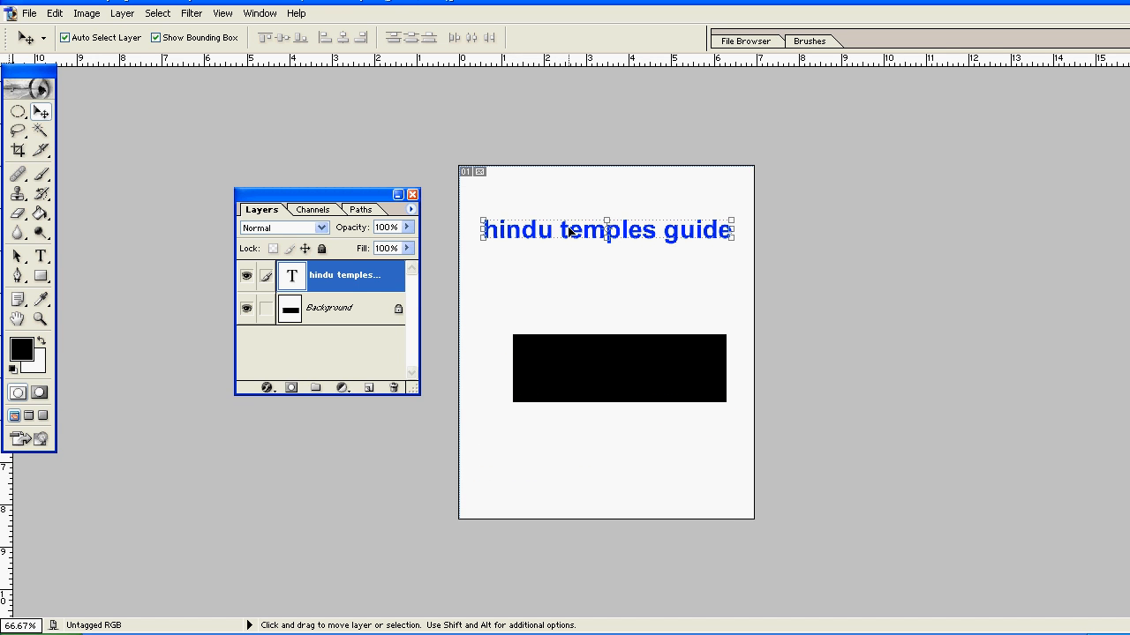
Try to move the black rectangle on the locked Background layer.
{"action": "left_click", "coordinate": [577, 351]}
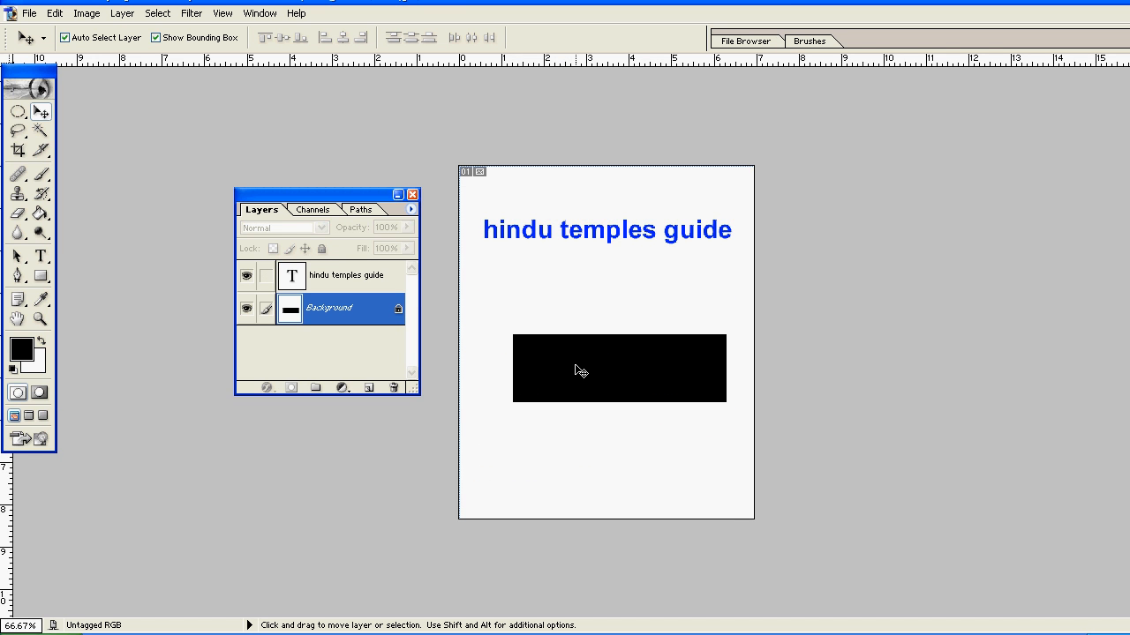
{"action": "left_click", "coordinate": [638, 380]}
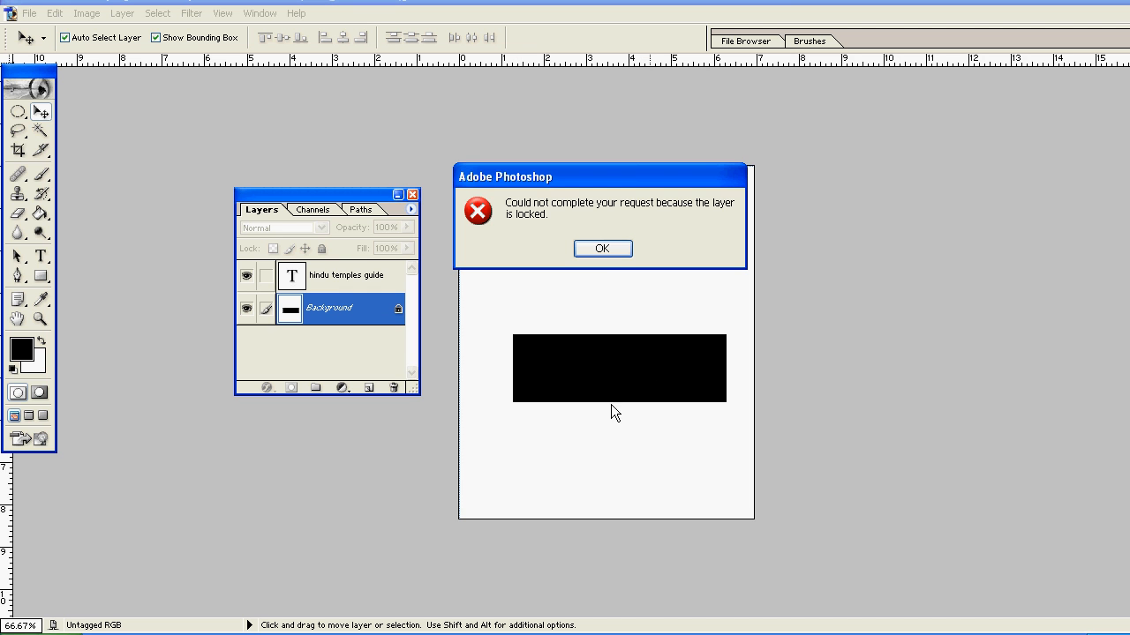
{"action": "left_click", "coordinate": [612, 251]}
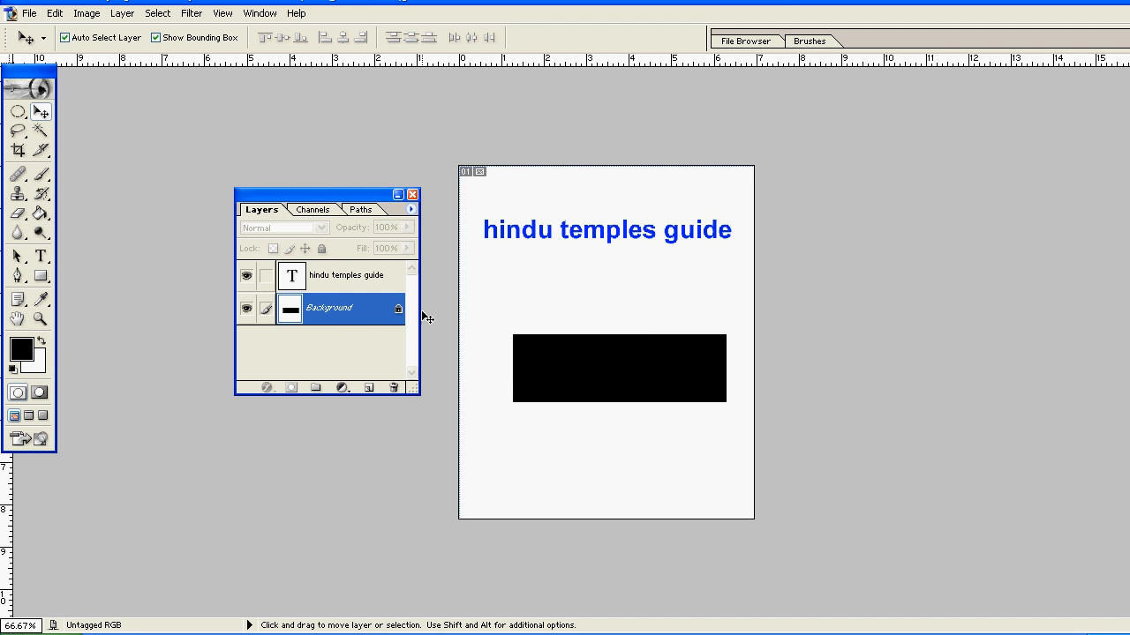
Convert the locked Background into a regular layer named Layer 0 and shift it slightly left.
{"action": "double_click", "coordinate": [364, 319]}
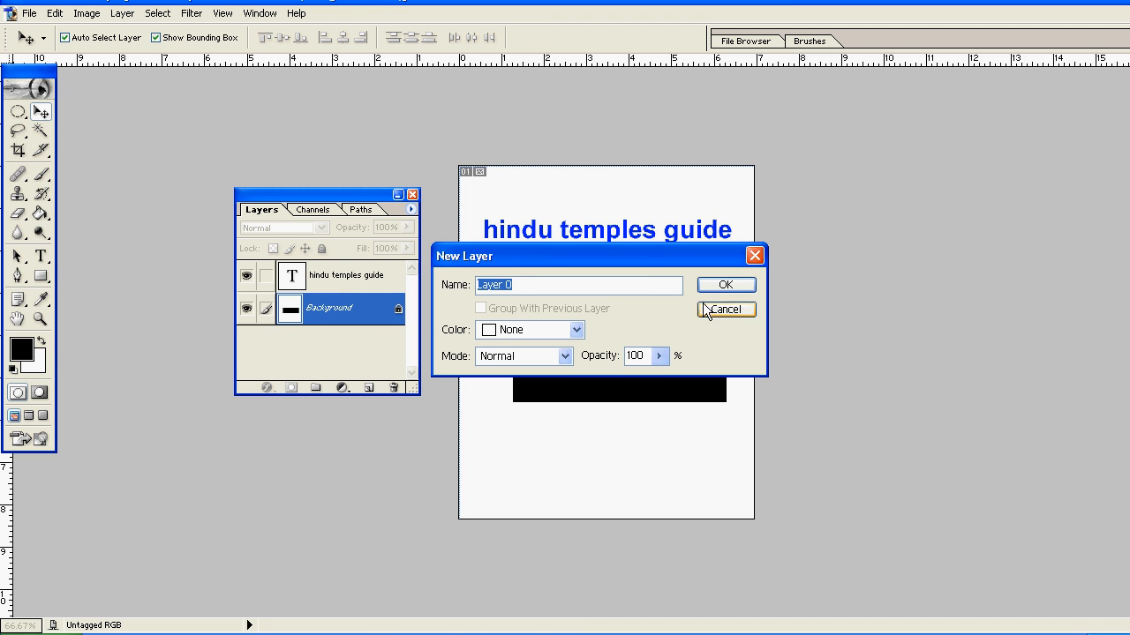
{"action": "key", "text": "Return"}
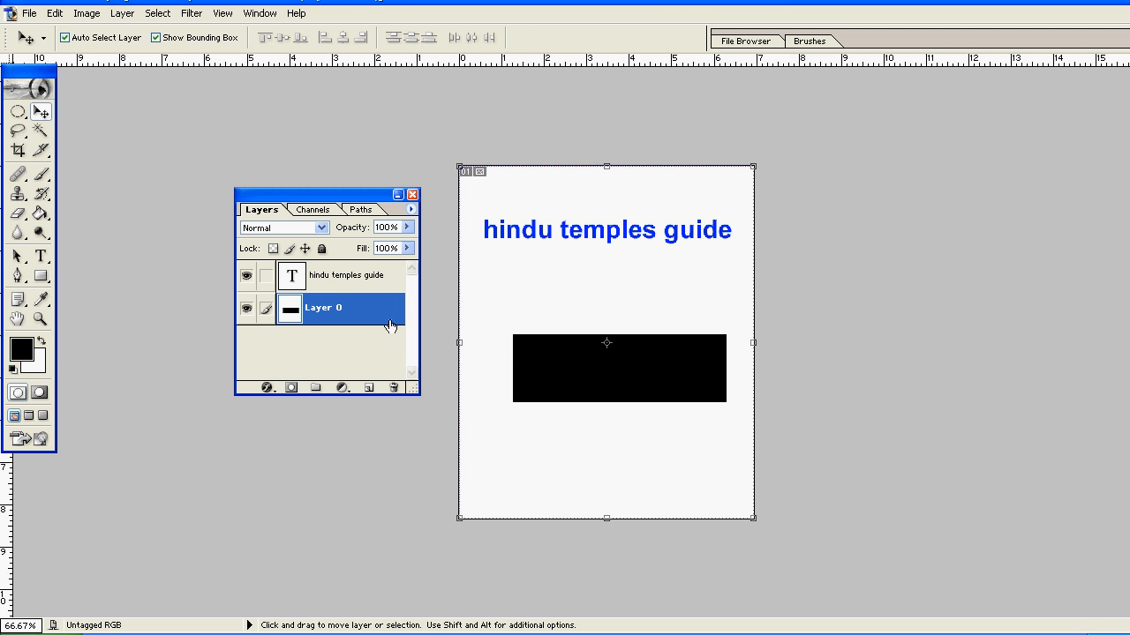
{"action": "left_click_drag", "start_coordinate": [554, 363], "coordinate": [580, 378]}
Add a new layer and draw a pure red (FF0000) rectangle on it between the text and the black rectangle.
{"action": "left_click", "coordinate": [369, 388]}
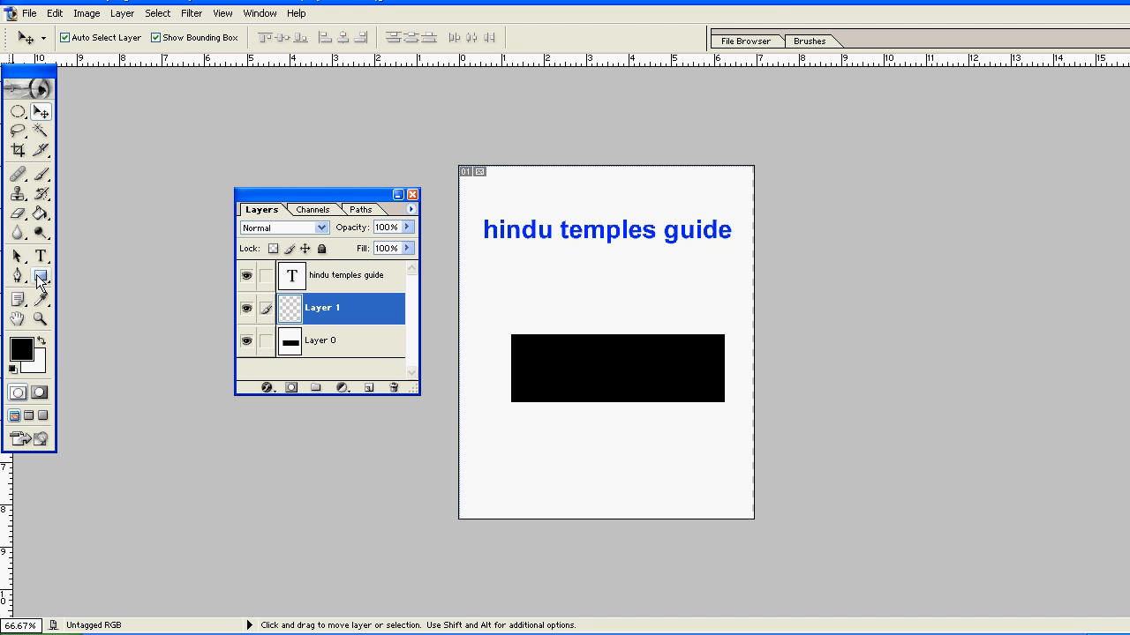
{"action": "left_click_drag", "start_coordinate": [38, 281], "coordinate": [80, 279]}
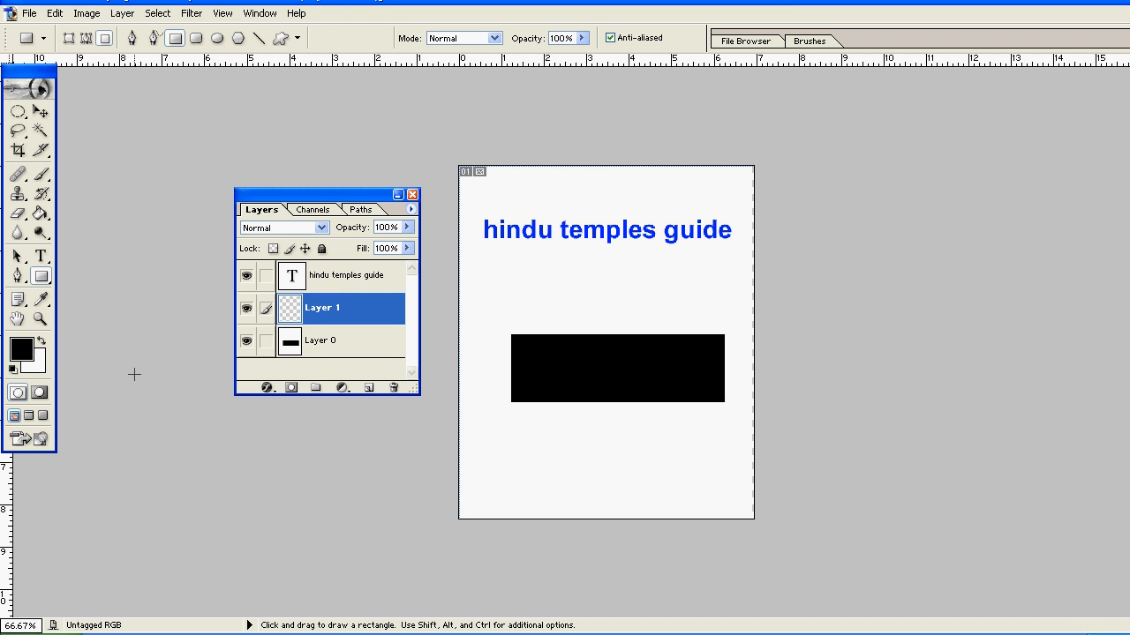
{"action": "left_click", "coordinate": [22, 351]}
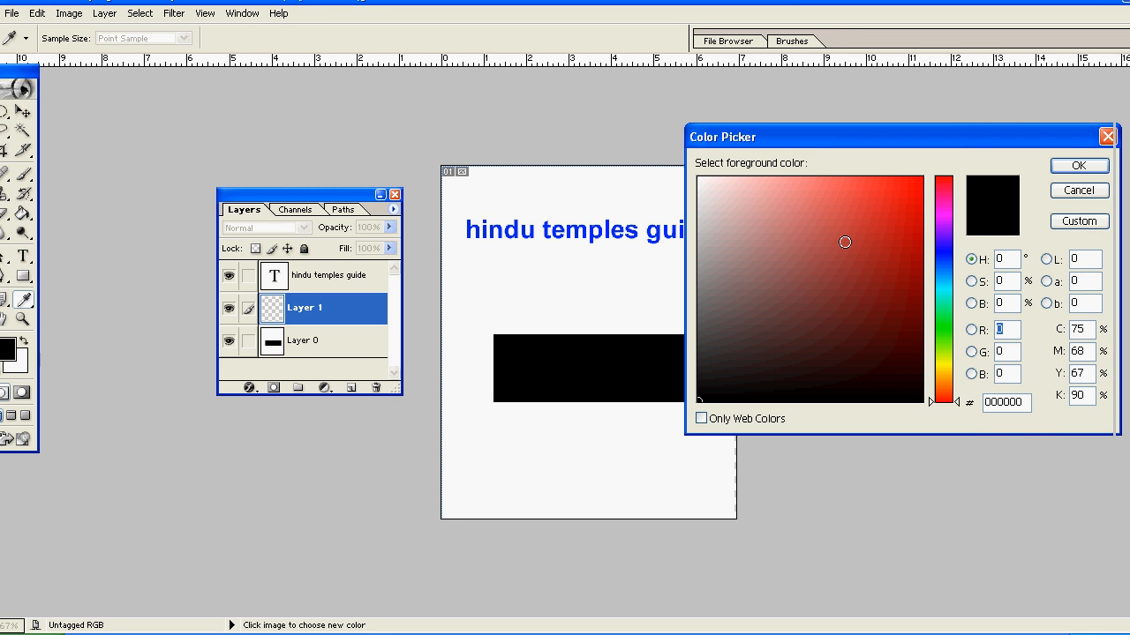
{"action": "left_click", "coordinate": [940, 178]}
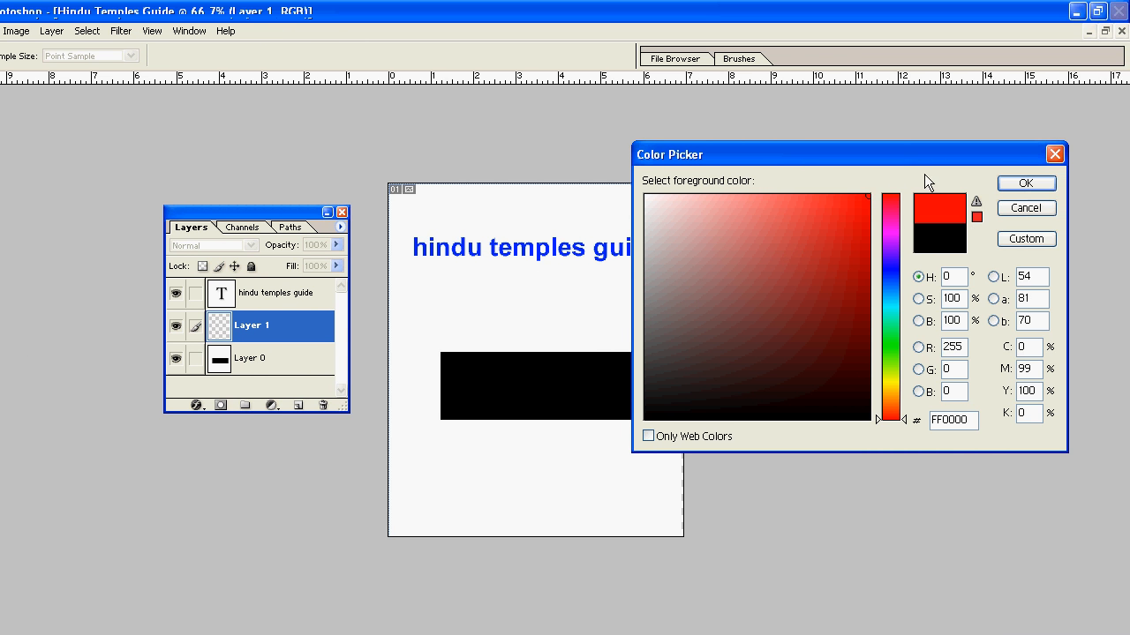
{"action": "left_click", "coordinate": [1026, 166]}
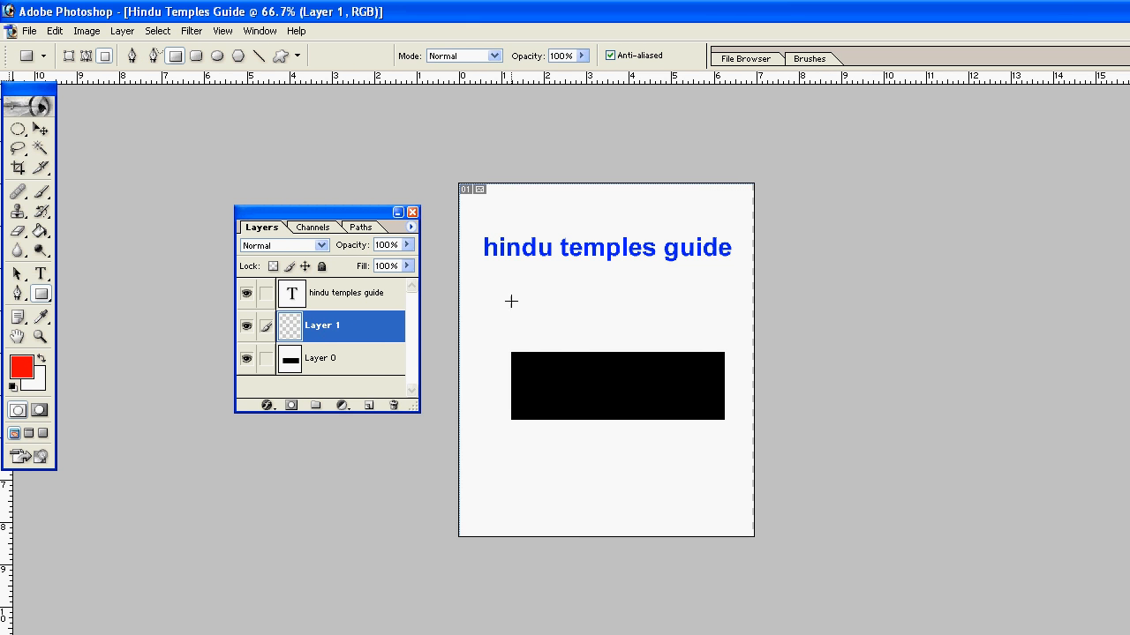
{"action": "left_click_drag", "start_coordinate": [496, 293], "coordinate": [724, 332]}
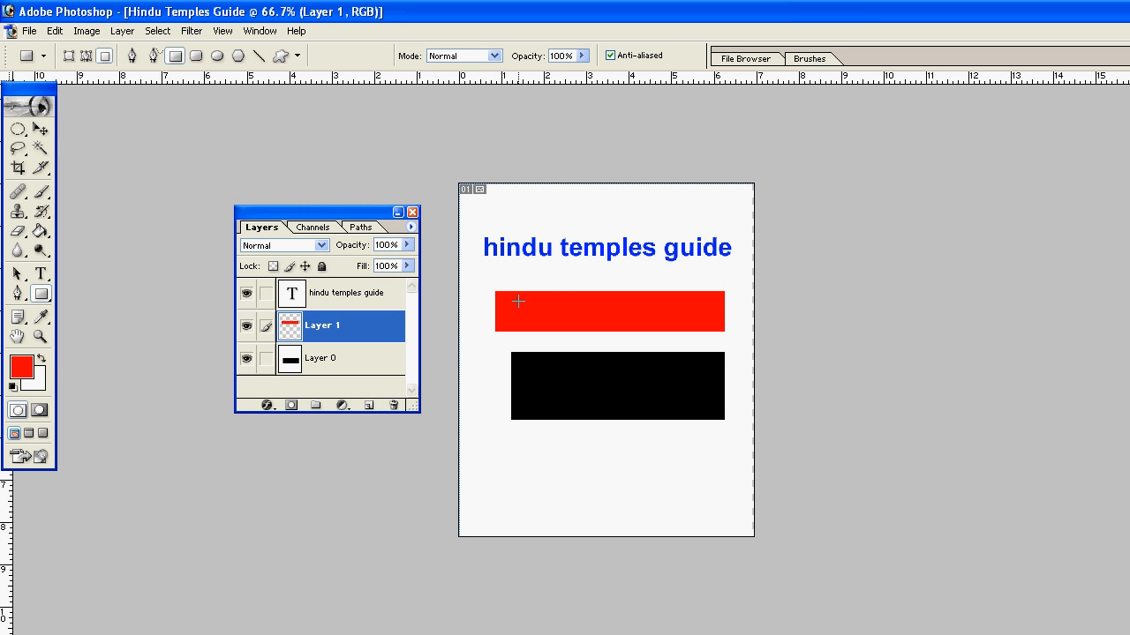
Move the red rectangle up and slightly left so it sits behind the "hindu temples guide" text.
{"action": "left_click", "coordinate": [40, 130]}
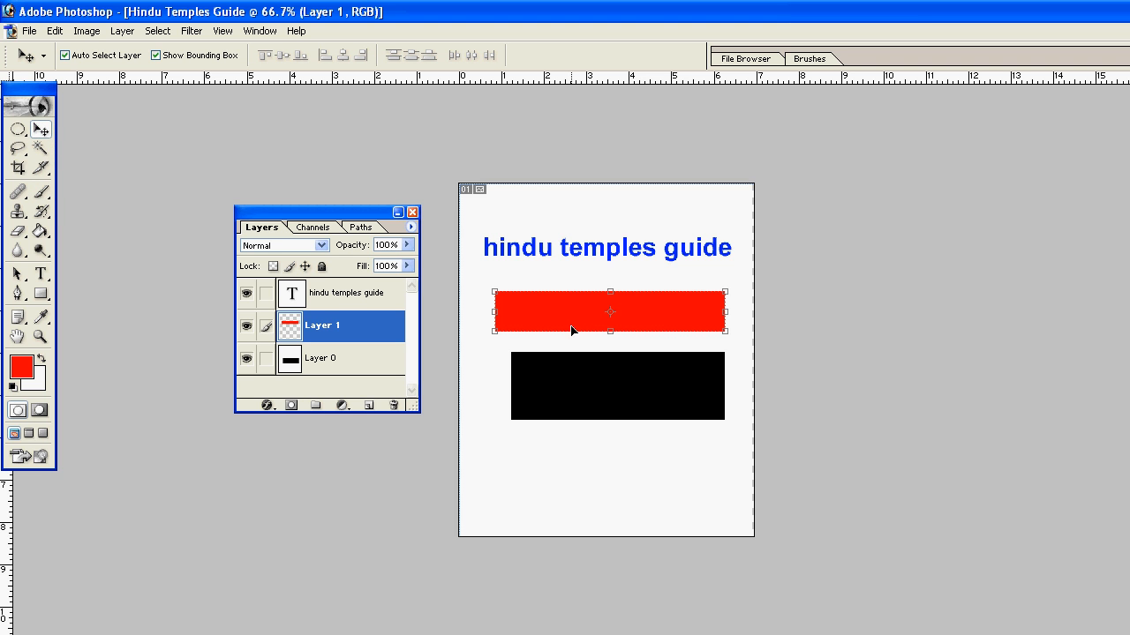
{"action": "mouse_move", "coordinate": [585, 318]}
{"action": "left_mouse_down"}
{"action": "mouse_move", "coordinate": [582, 228]}
{"action": "mouse_move", "coordinate": [569, 251]}
{"action": "mouse_move", "coordinate": [636, 258]}
{"action": "mouse_move", "coordinate": [528, 254]}
{"action": "mouse_move", "coordinate": [593, 257]}
{"action": "mouse_move", "coordinate": [535, 252]}
{"action": "mouse_move", "coordinate": [559, 313]}
{"action": "mouse_move", "coordinate": [568, 396]}
{"action": "mouse_move", "coordinate": [618, 383]}
{"action": "mouse_move", "coordinate": [586, 383]}
{"action": "mouse_move", "coordinate": [583, 424]}
{"action": "mouse_move", "coordinate": [581, 323]}
{"action": "left_mouse_up"}
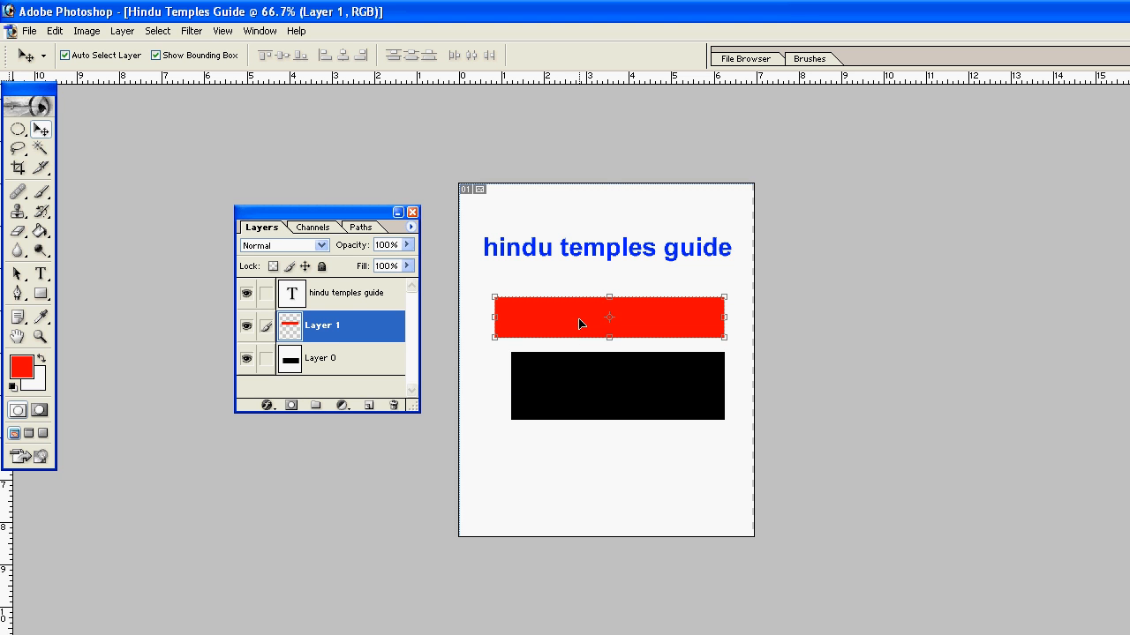
{"action": "left_click", "coordinate": [502, 417]}
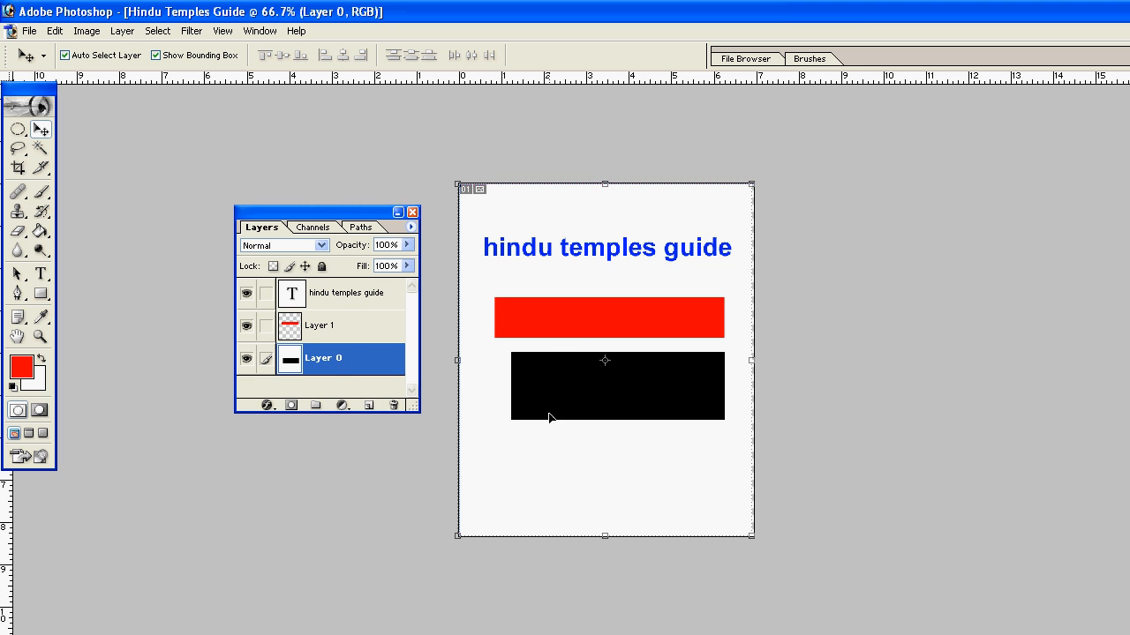
{"action": "left_click", "coordinate": [569, 325]}
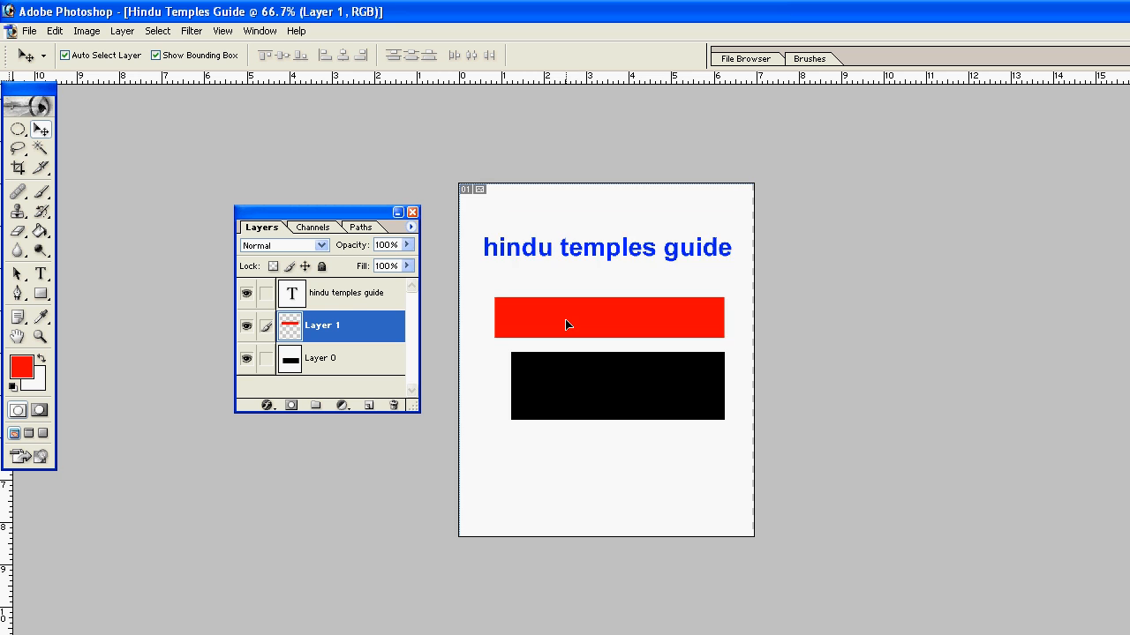
{"action": "left_click_drag", "start_coordinate": [567, 325], "coordinate": [539, 260]}
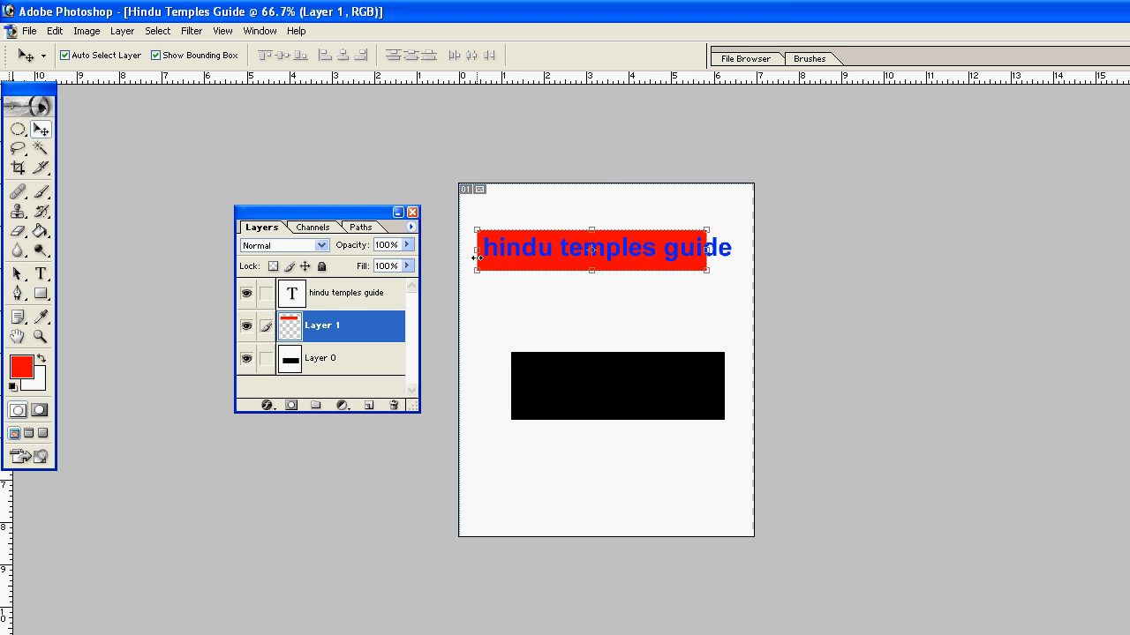
Move the "hindu temples guide" text layer below Layer 1 in the stacking order so the red rectangle covers the text.
{"action": "left_click", "coordinate": [499, 273]}
{"action": "left_click", "coordinate": [341, 329]}
{"action": "left_click", "coordinate": [326, 365]}
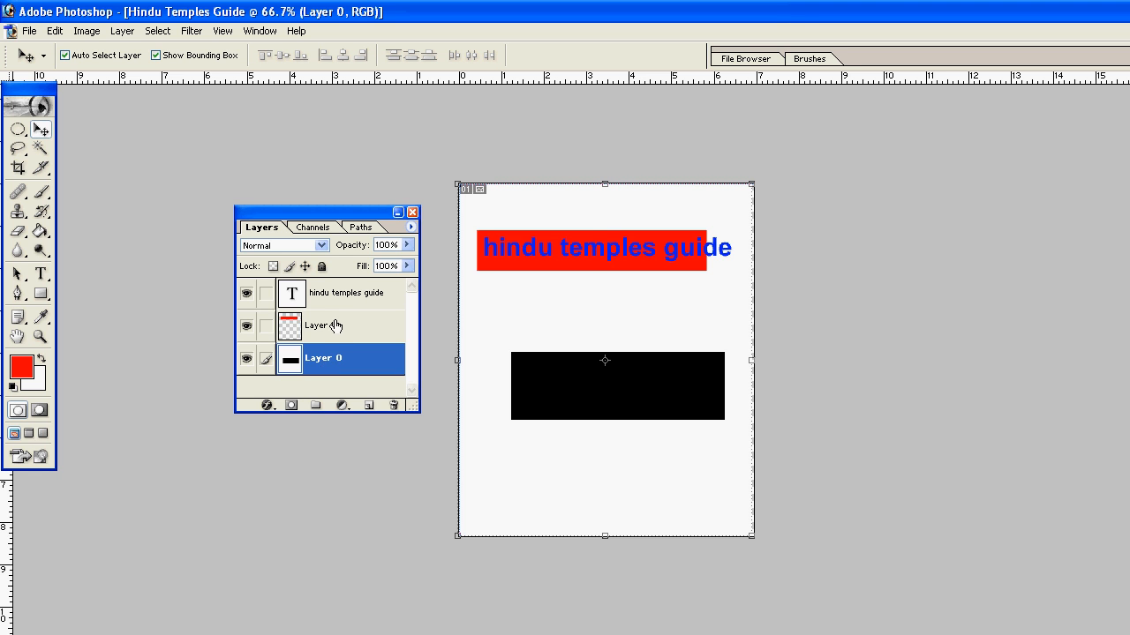
{"action": "left_click", "coordinate": [335, 326]}
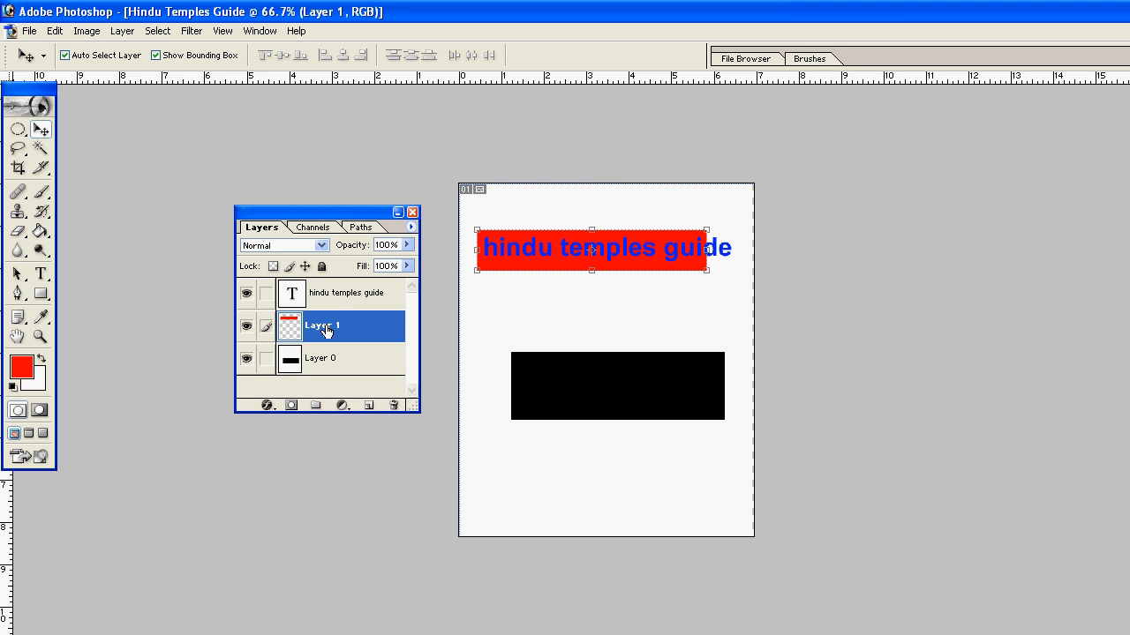
{"action": "left_click", "coordinate": [347, 300]}
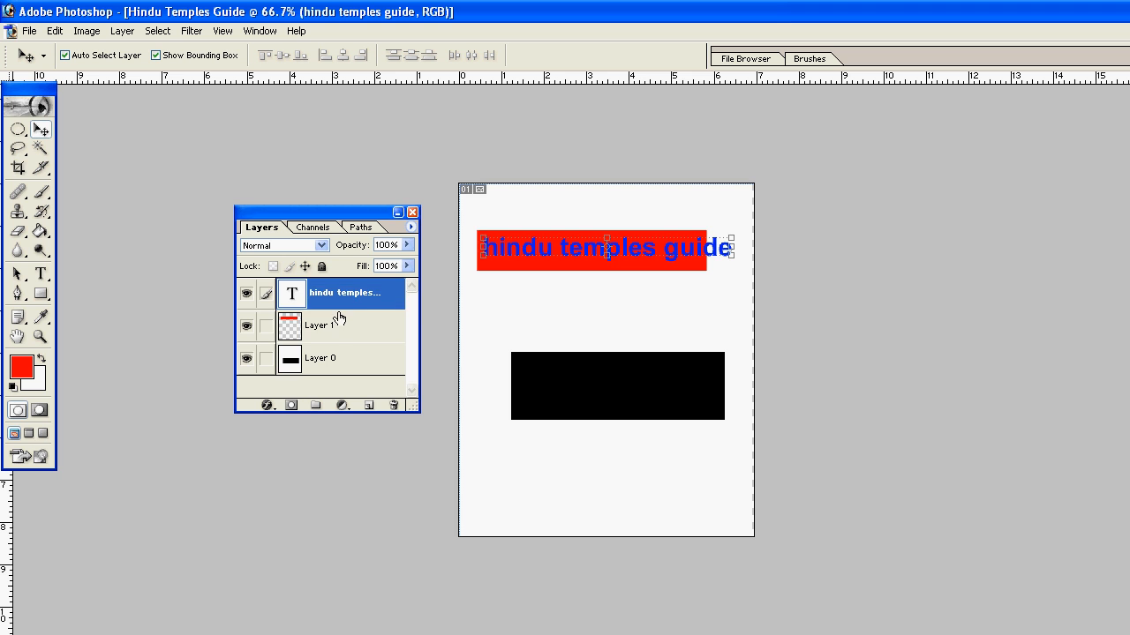
{"action": "left_click", "coordinate": [338, 326]}
{"action": "left_click", "coordinate": [340, 300]}
{"action": "left_click_drag", "start_coordinate": [338, 293], "coordinate": [297, 343]}
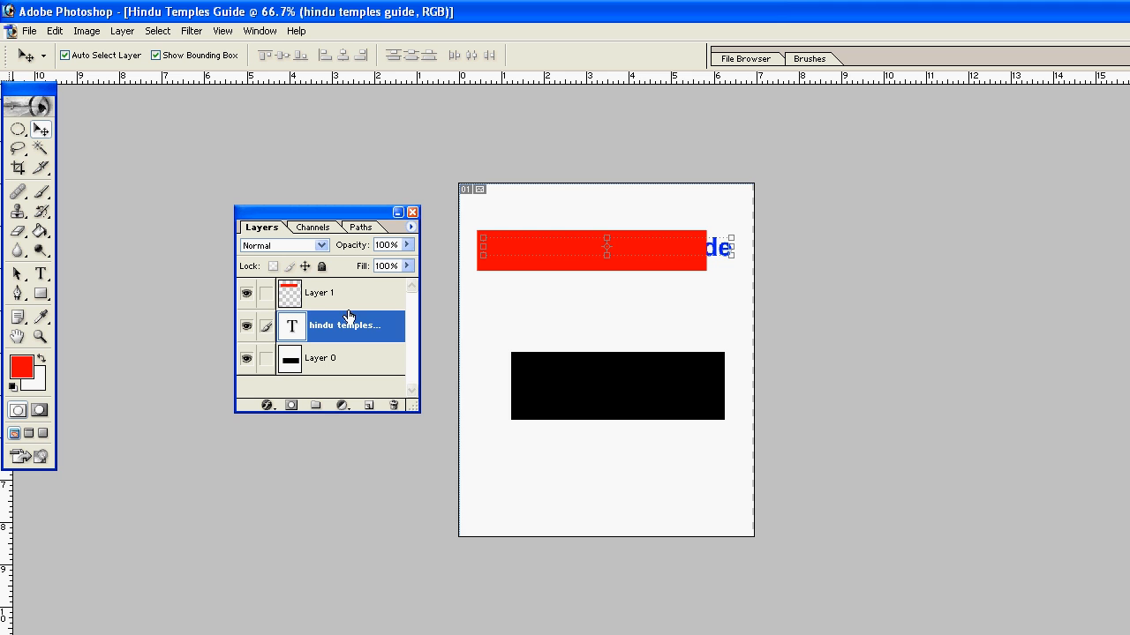
Move the red rectangle on Layer 1 slightly down and right, partly off the "hindu temples guide" text.
{"action": "left_click", "coordinate": [599, 296]}
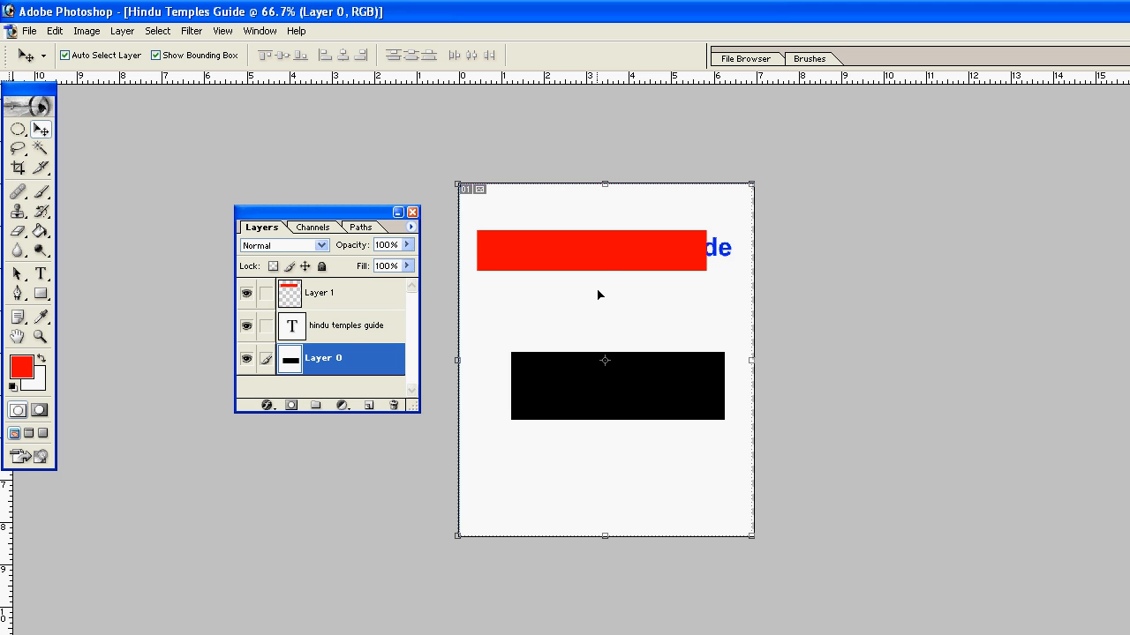
{"action": "left_click", "coordinate": [522, 258]}
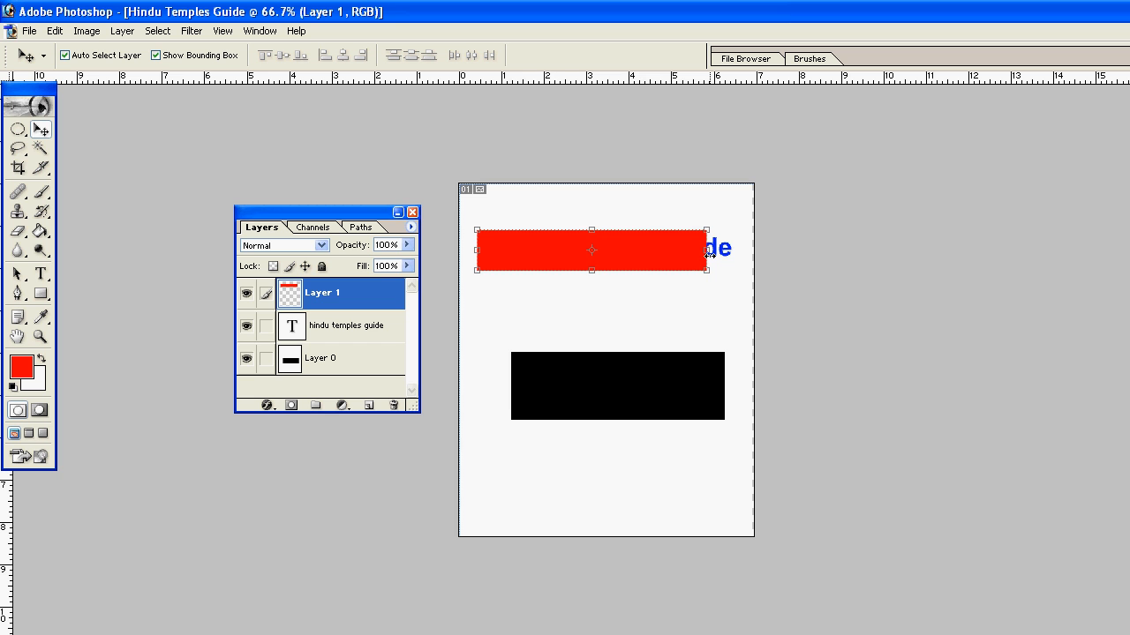
{"action": "left_click_drag", "start_coordinate": [548, 250], "coordinate": [554, 273]}
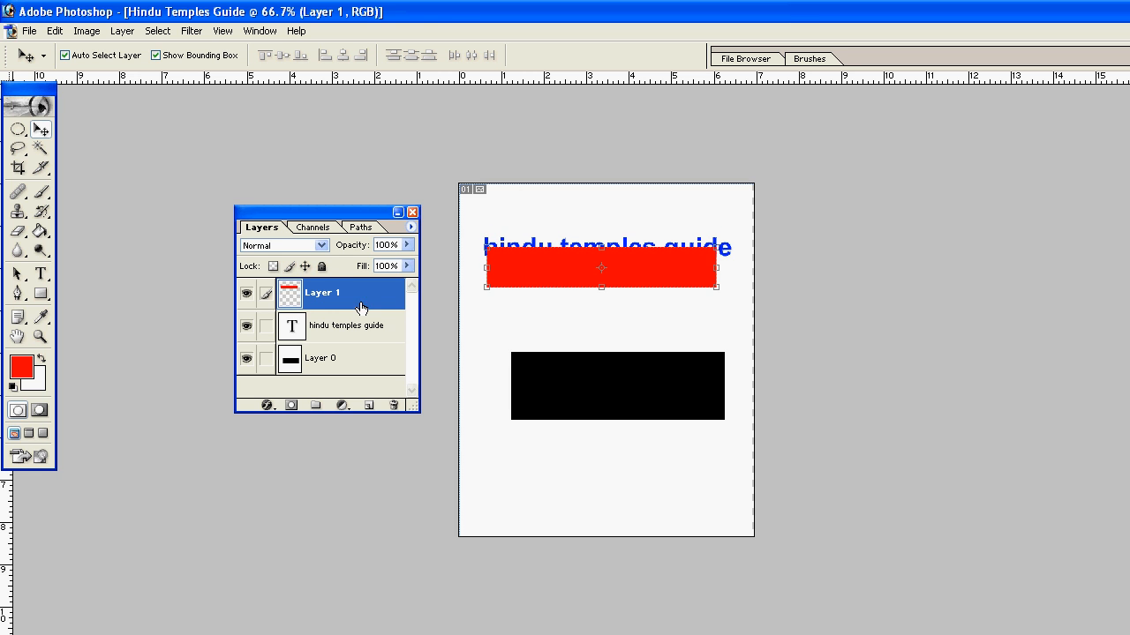
Move the "hindu temples guide" text layer above Layer 1 and shift the text down onto the red rectangle.
{"action": "left_click", "coordinate": [344, 327]}
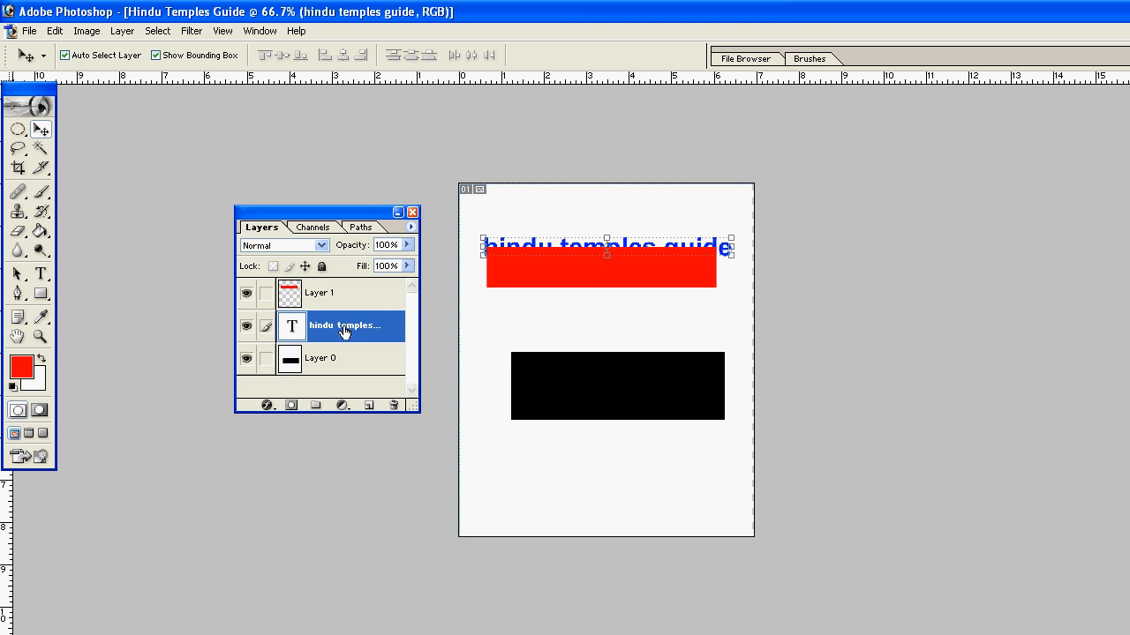
{"action": "left_click_drag", "start_coordinate": [332, 332], "coordinate": [340, 292]}
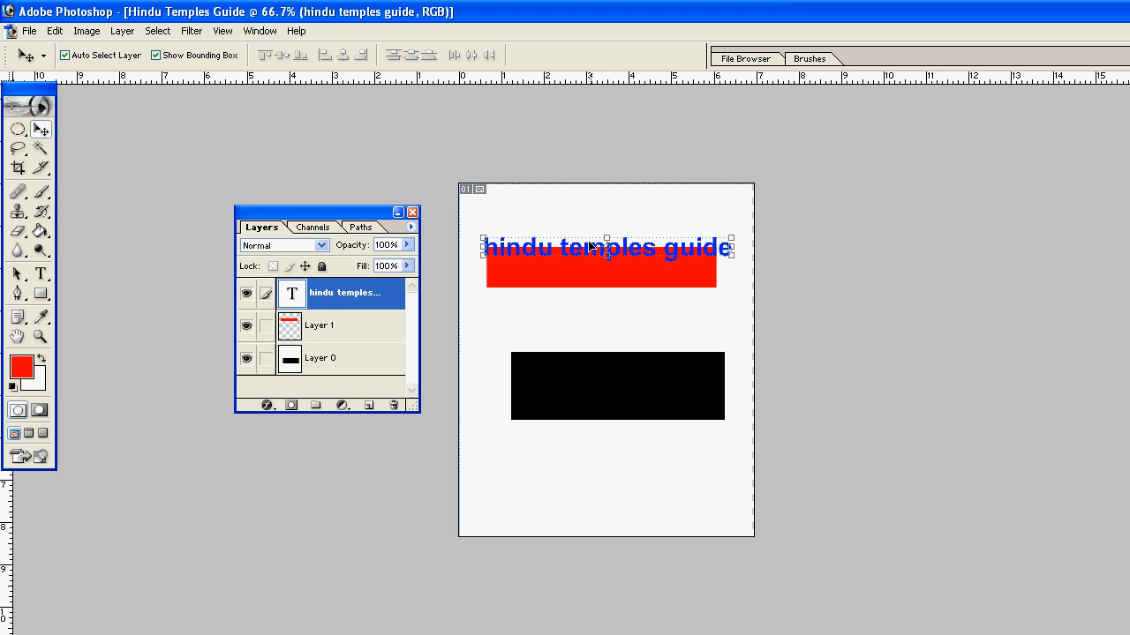
{"action": "left_click_drag", "start_coordinate": [564, 250], "coordinate": [570, 274]}
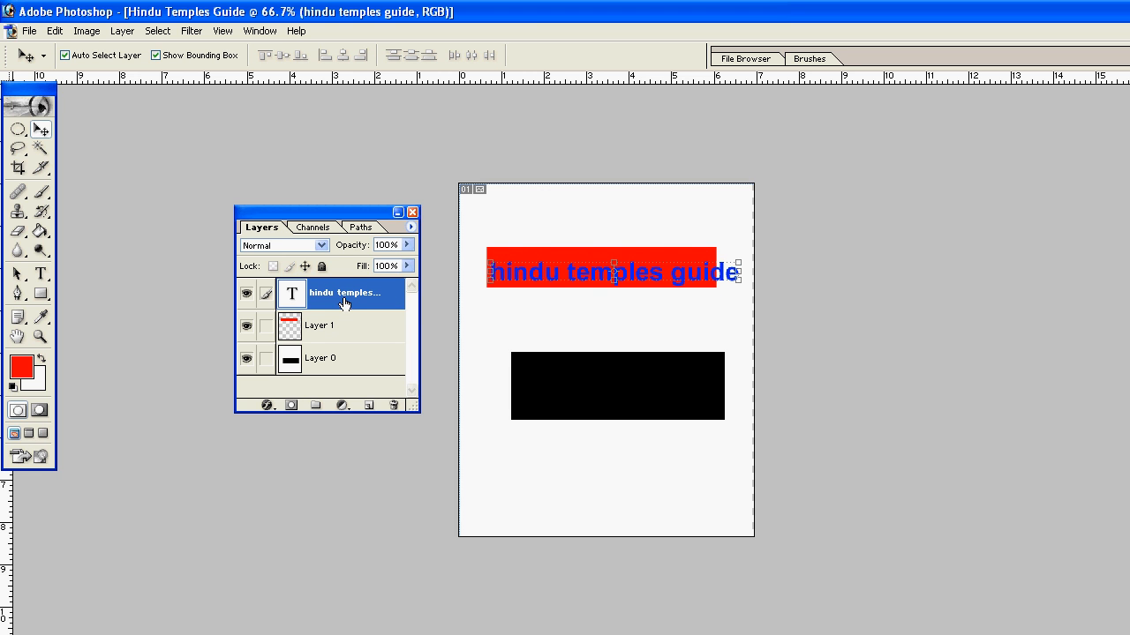
Hide Layer 1 and show it again.
{"action": "left_click", "coordinate": [247, 329]}
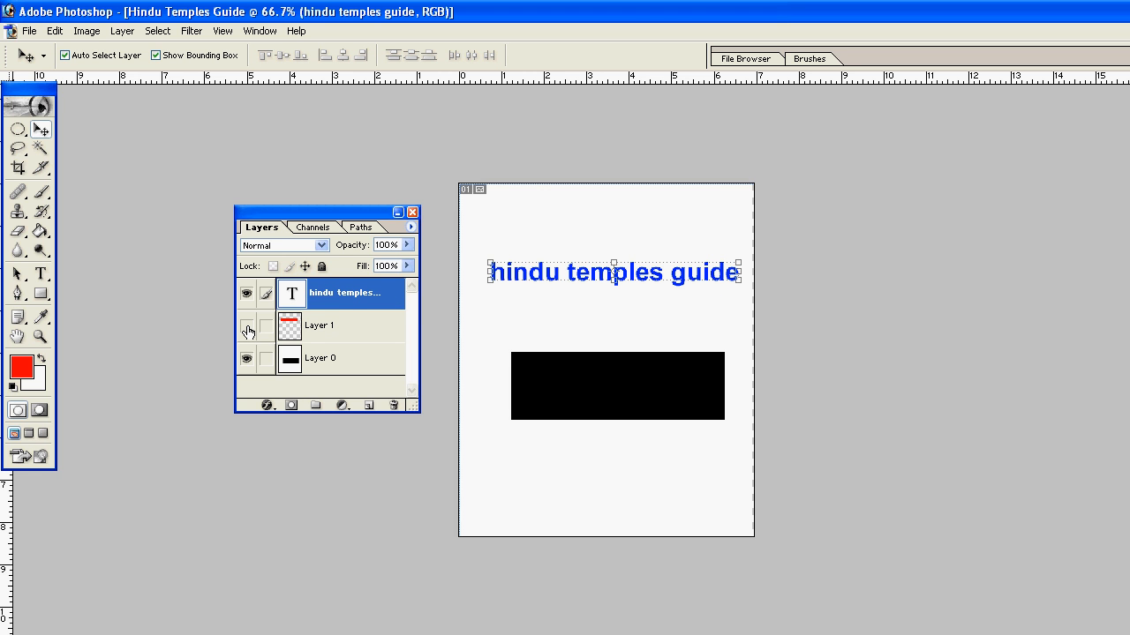
{"action": "left_click", "coordinate": [247, 329]}
Fully lock Layer 1, try to move it on the canvas, and unlock it again.
{"action": "left_click", "coordinate": [316, 329]}
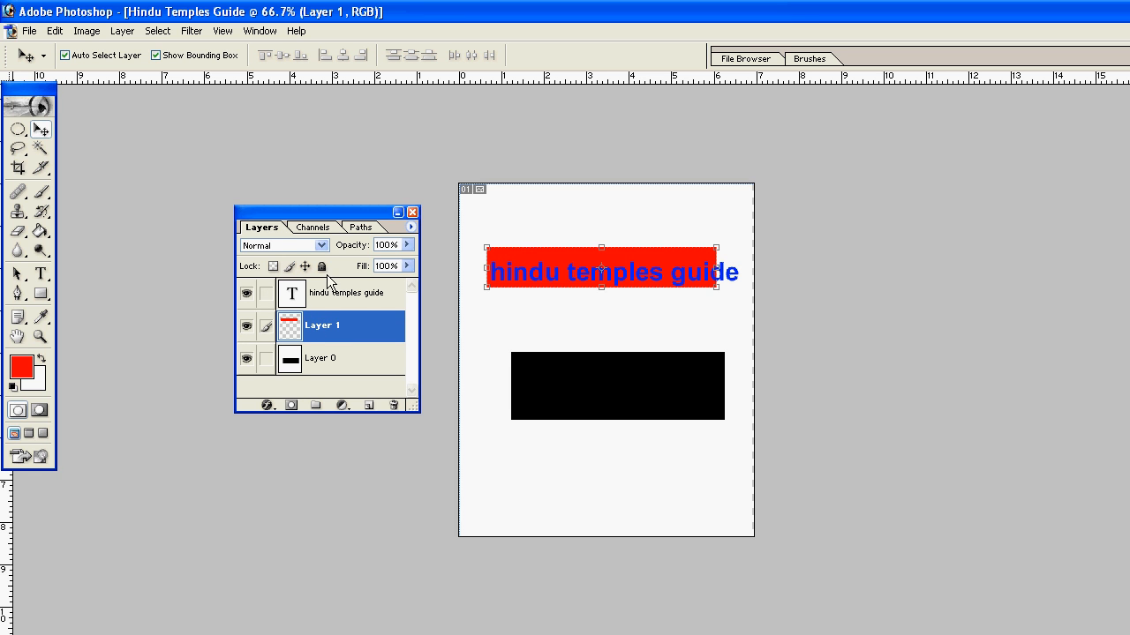
{"action": "left_click", "coordinate": [322, 267]}
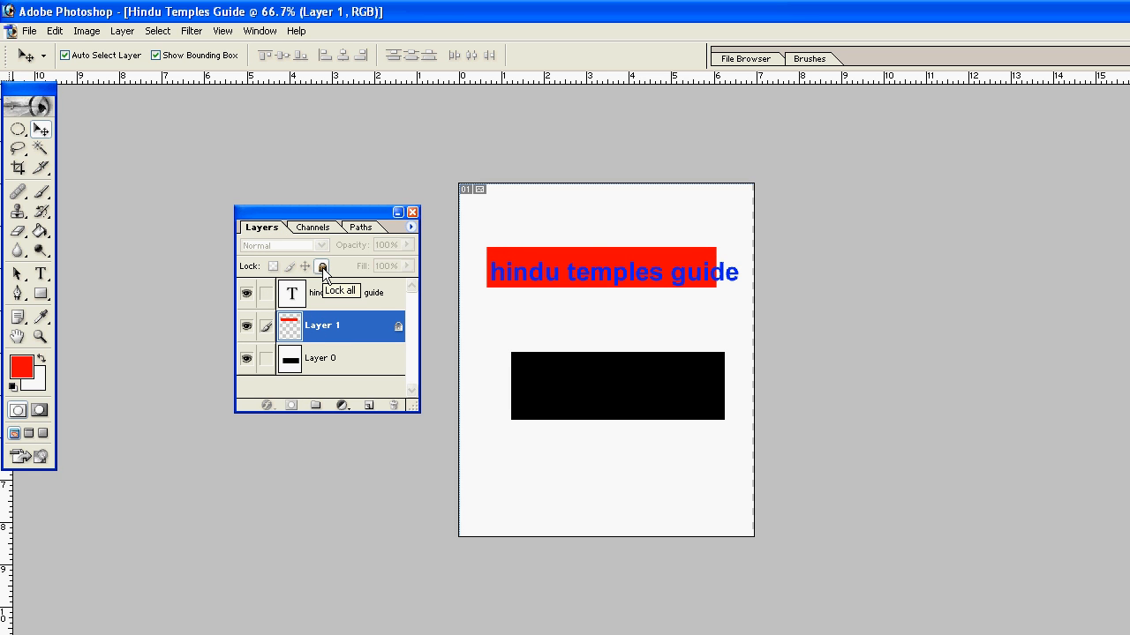
{"action": "left_click", "coordinate": [623, 336]}
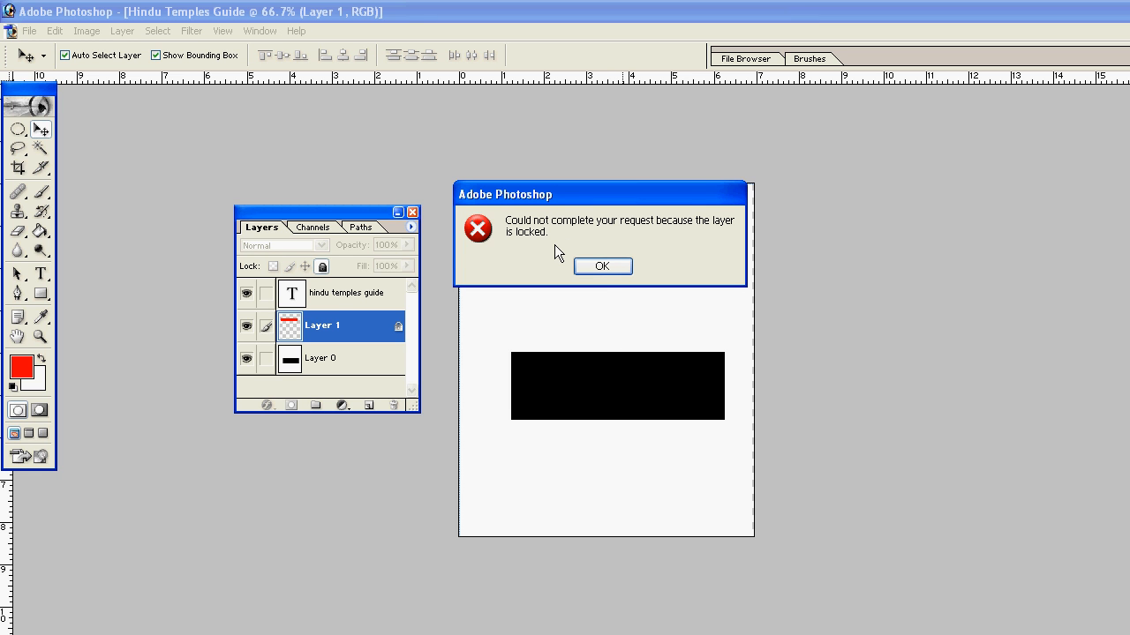
{"action": "left_click", "coordinate": [608, 268]}
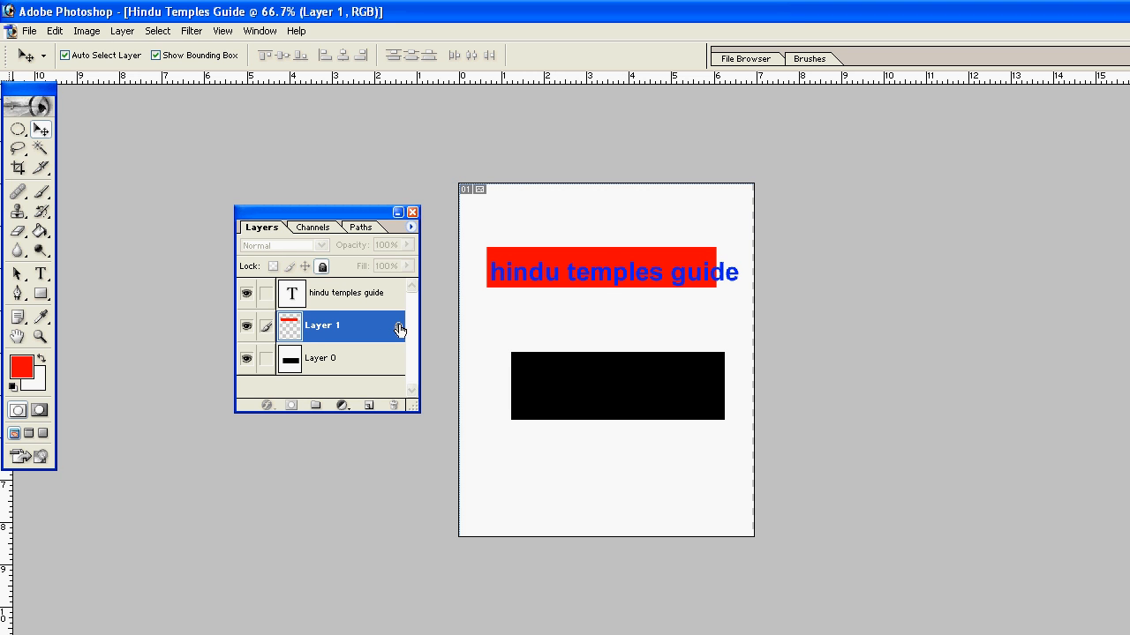
{"action": "left_click", "coordinate": [321, 266]}
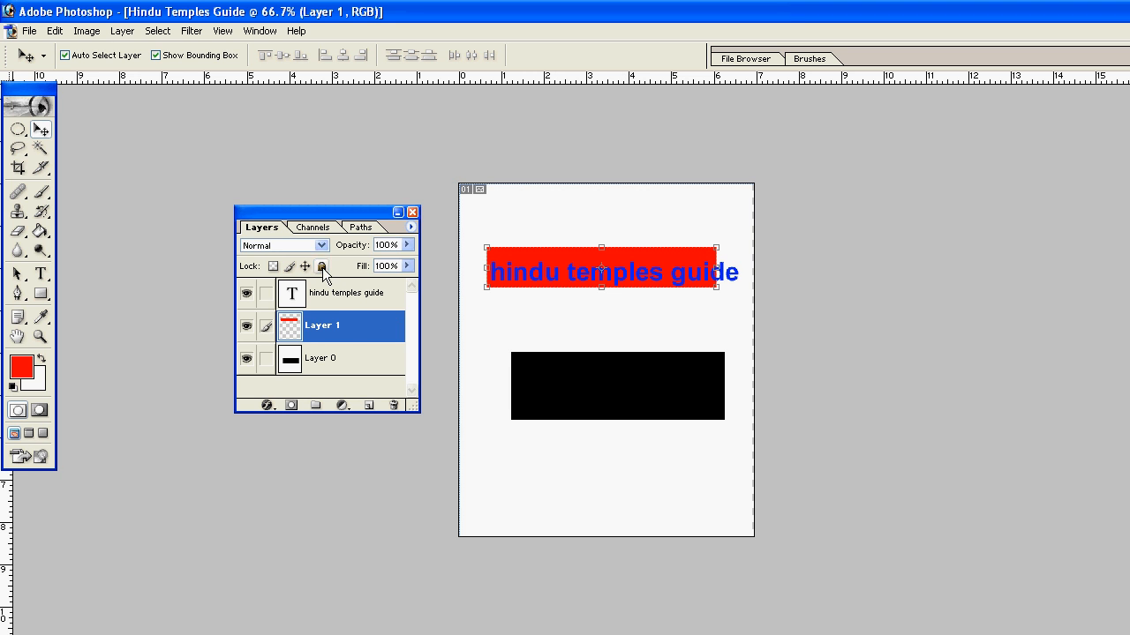
{"action": "left_click", "coordinate": [325, 358]}
{"action": "left_click", "coordinate": [332, 328]}
{"action": "left_click", "coordinate": [335, 298]}
{"action": "left_click", "coordinate": [332, 329]}
{"action": "left_click", "coordinate": [353, 293]}
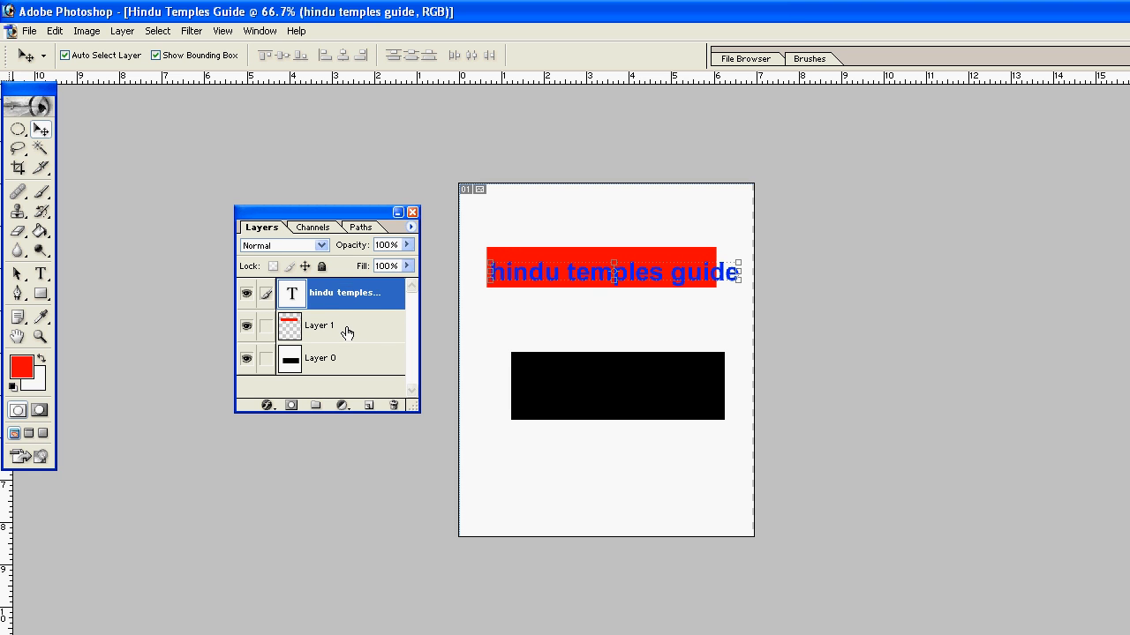
Cycle Layer 1 through the blending modes up to Luminosity and return it to Normal.
{"action": "left_click", "coordinate": [344, 328]}
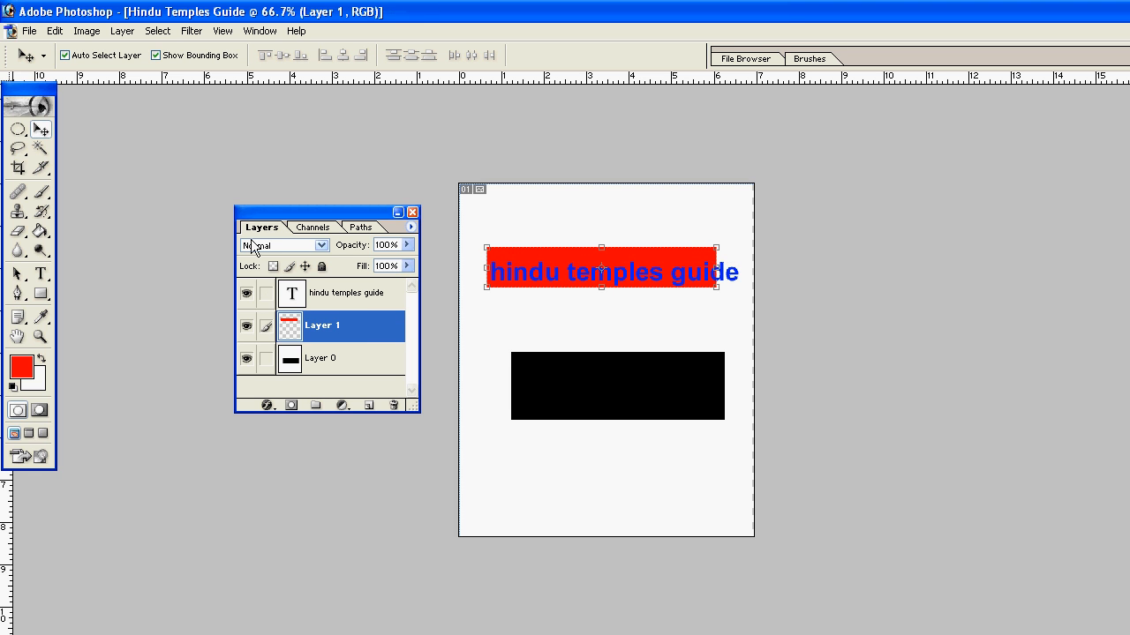
{"action": "left_click", "coordinate": [323, 246]}
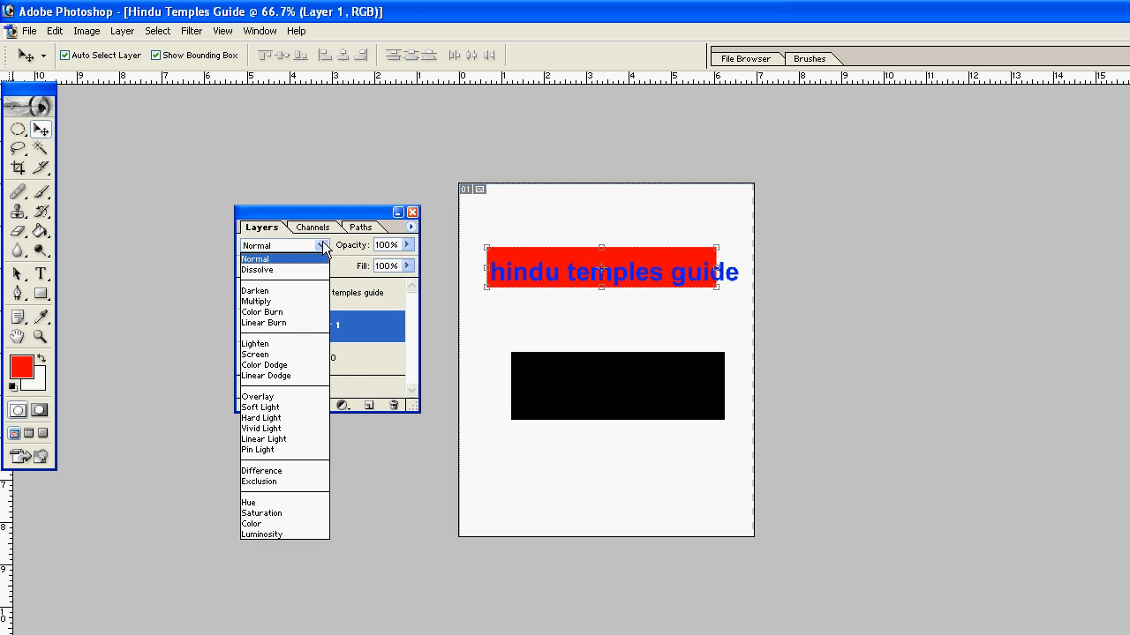
{"action": "left_click", "coordinate": [300, 248]}
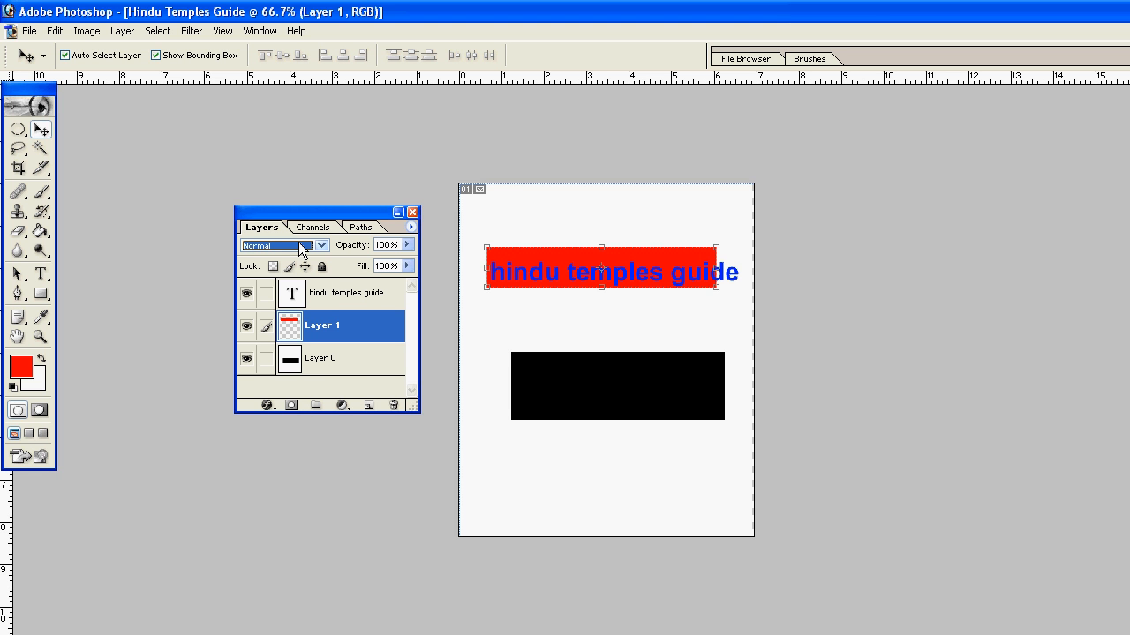
{"action": "key", "text": "Down"}
{"action": "key", "text": "Down"}
{"action": "key", "text": "Down"}
{"action": "key", "text": "Down"}
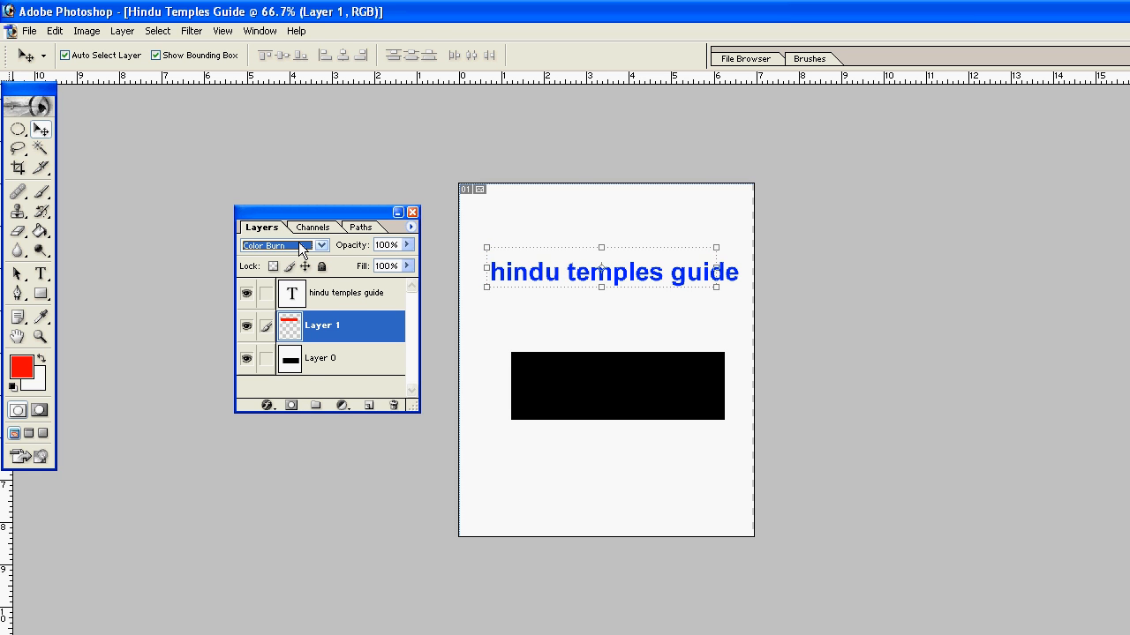
{"action": "key", "text": "Down"}
{"action": "key", "text": "Down"}
{"action": "key", "text": "Down"}
{"action": "key", "text": "Down"}
{"action": "key", "text": "Down"}
{"action": "key", "text": "Down"}
{"action": "key", "text": "Down"}
{"action": "key", "text": "Down"}
{"action": "key", "text": "Down"}
{"action": "key", "text": "Down"}
{"action": "key", "text": "Down"}
{"action": "key", "text": "Down"}
{"action": "key", "text": "Down"}
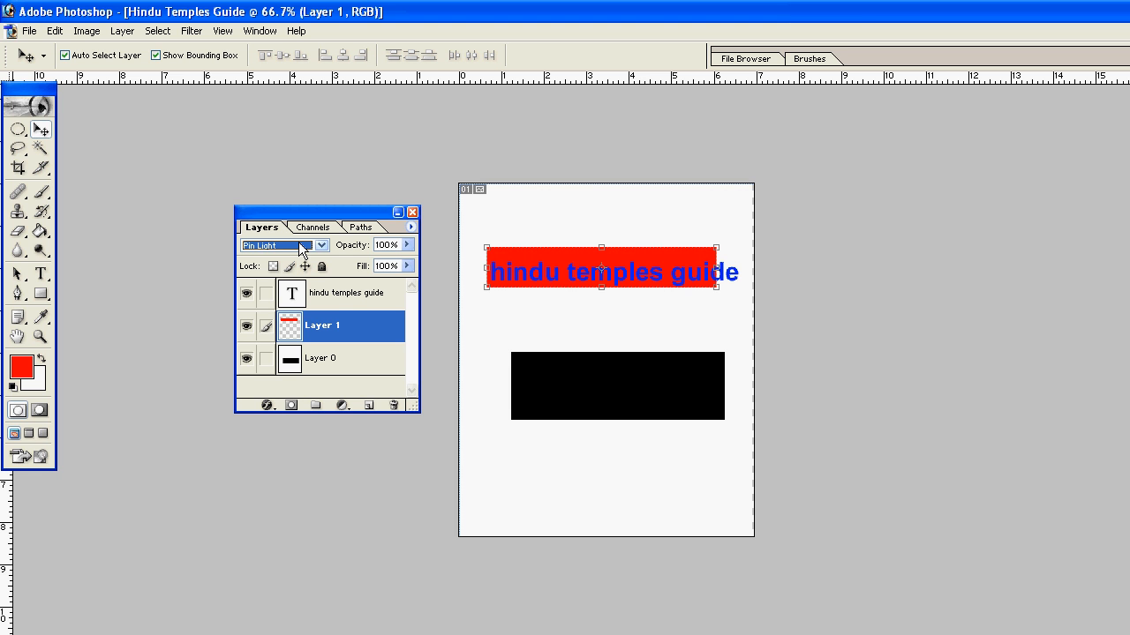
{"action": "key", "text": "Down"}
{"action": "key", "text": "Down"}
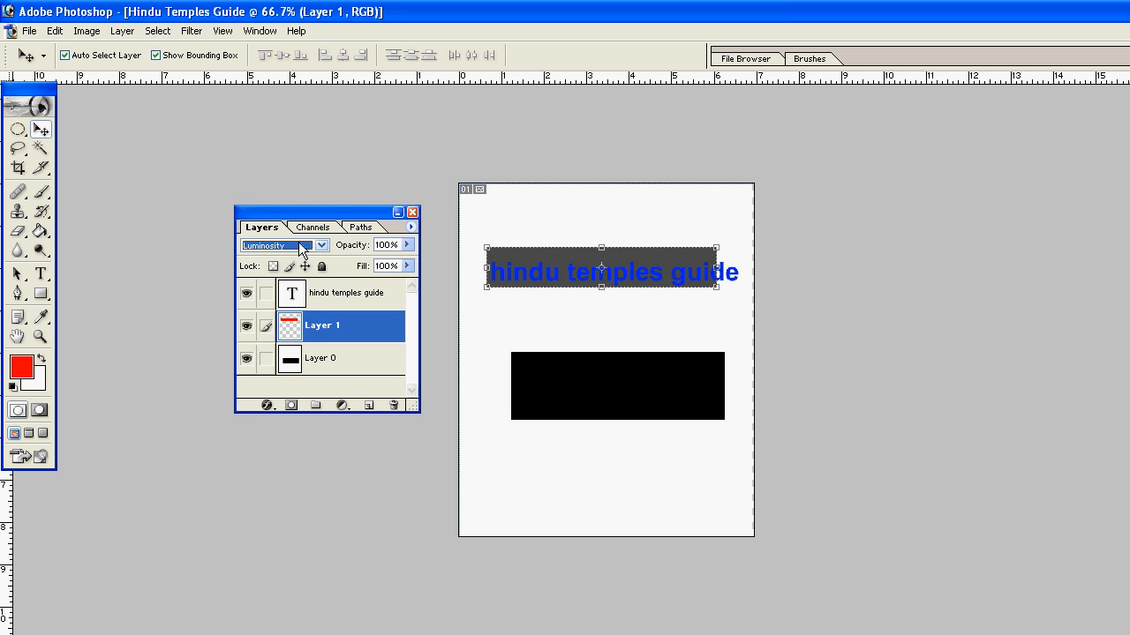
{"action": "key", "text": "Up"}
{"action": "left_click", "coordinate": [299, 246]}
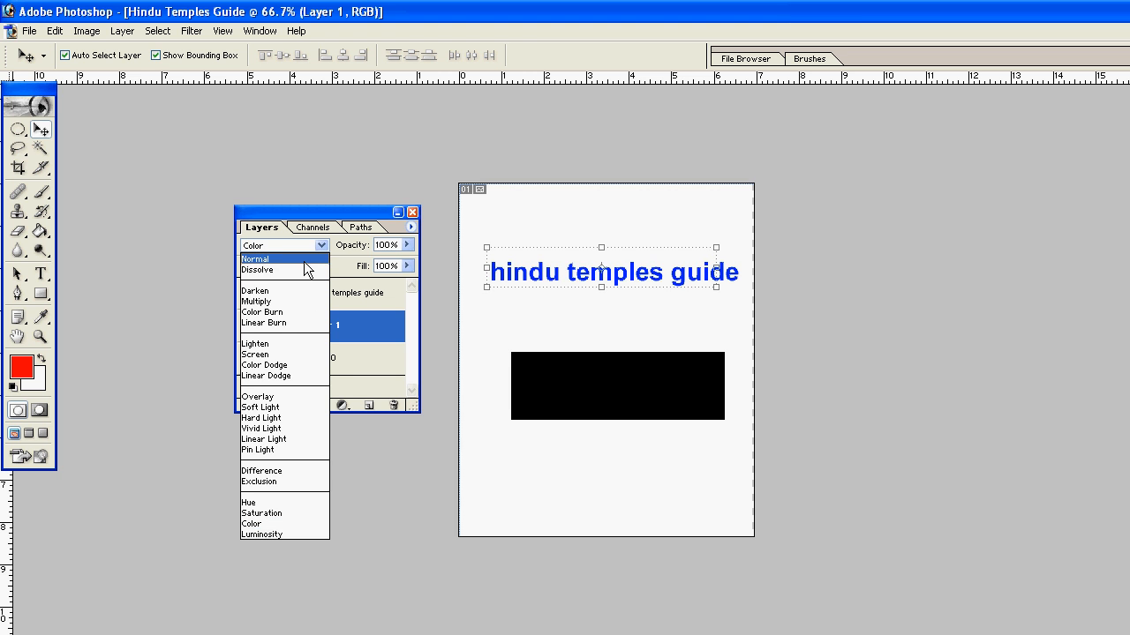
{"action": "left_click", "coordinate": [304, 258]}
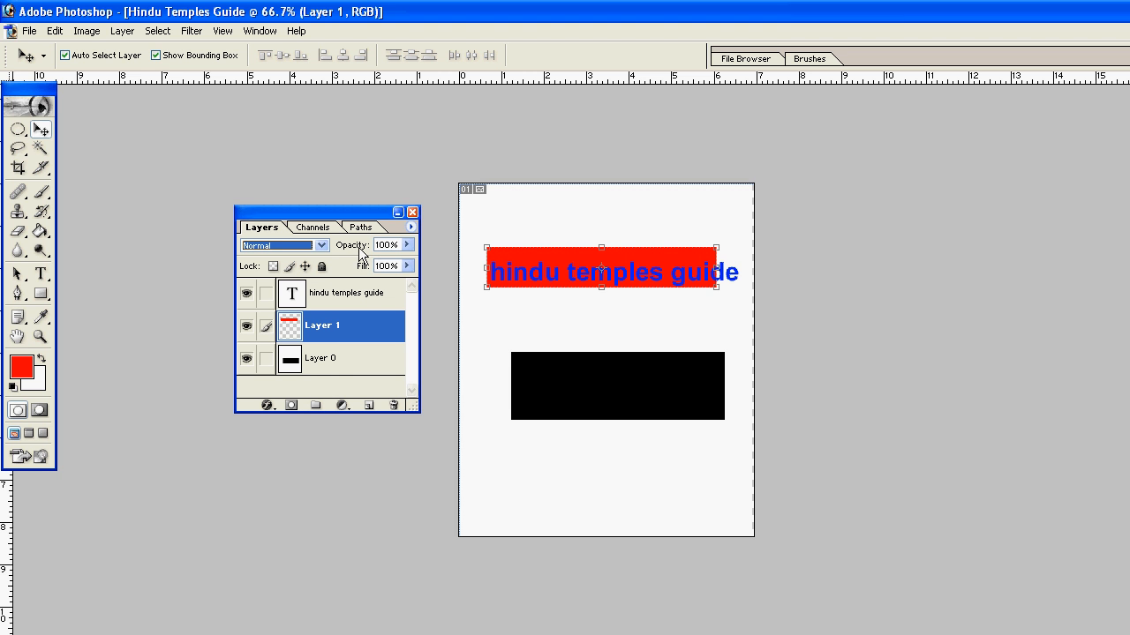
Lower Layer 1's opacity to about 42% and restore it to 100%.
{"action": "key", "text": "Tab"}
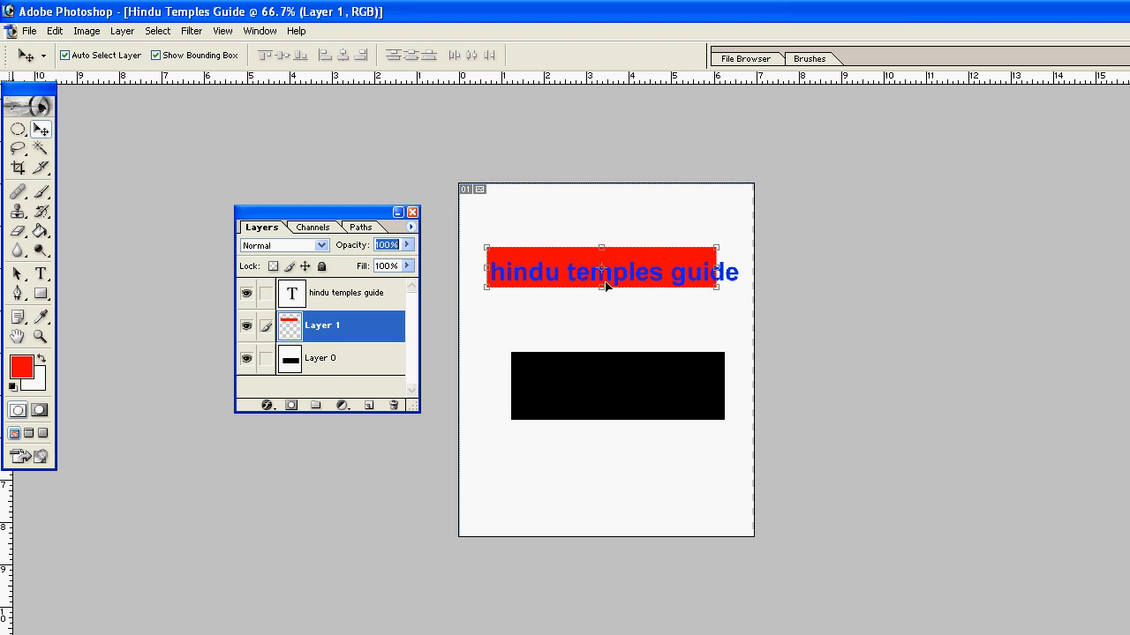
{"action": "left_click", "coordinate": [404, 246]}
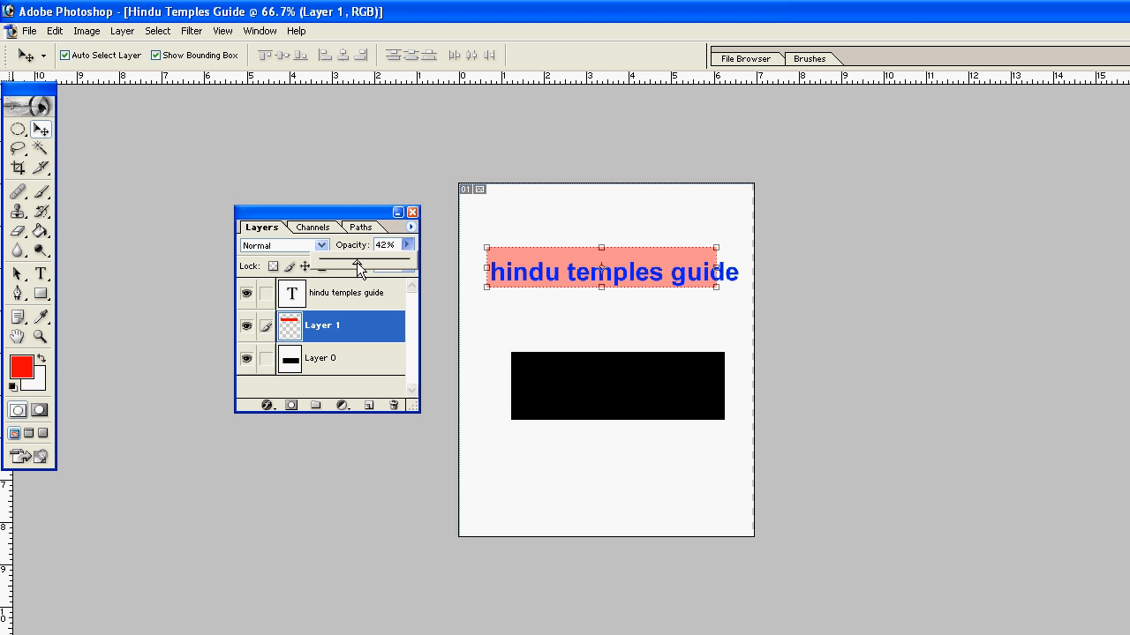
{"action": "left_click_drag", "start_coordinate": [357, 262], "coordinate": [409, 272]}
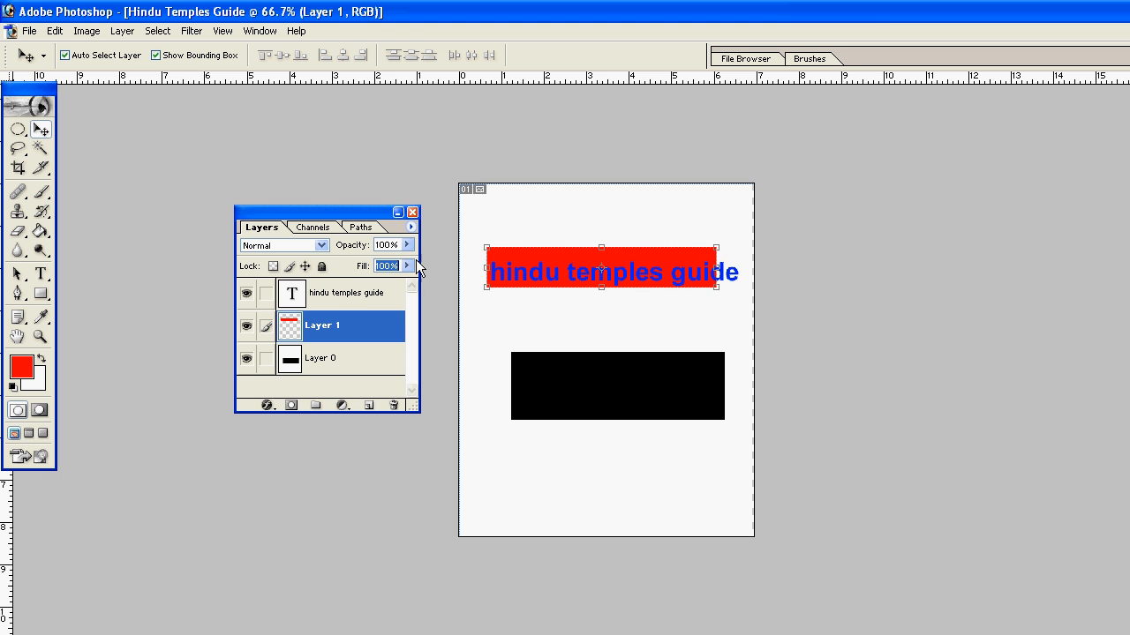